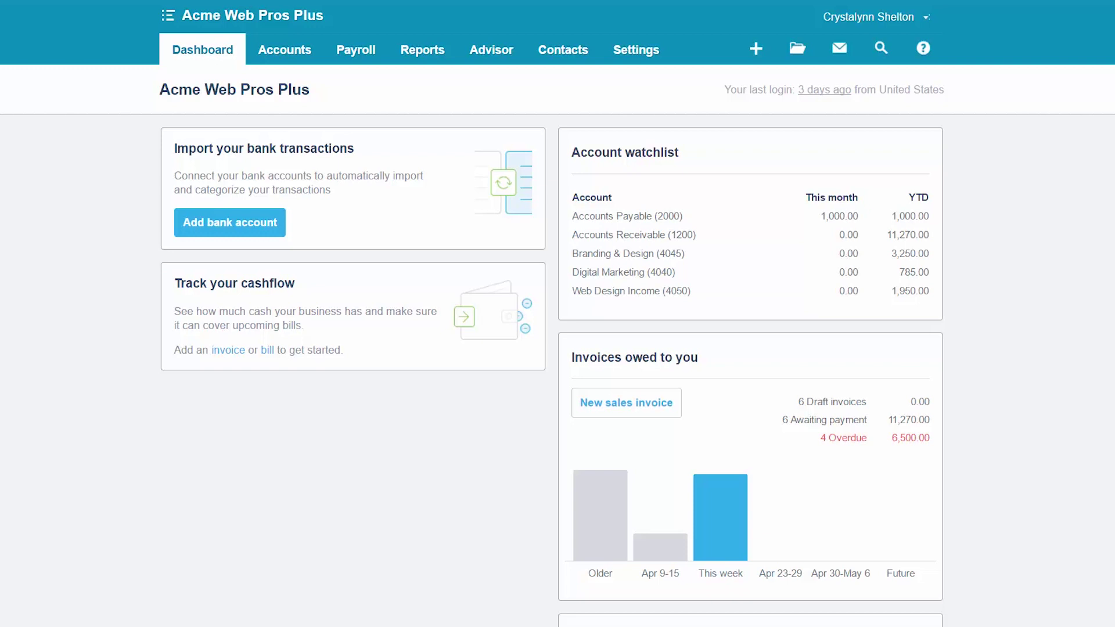
Step: Reach the Chart of Accounts through General Settings and scroll through the account list
left_click(643, 54)
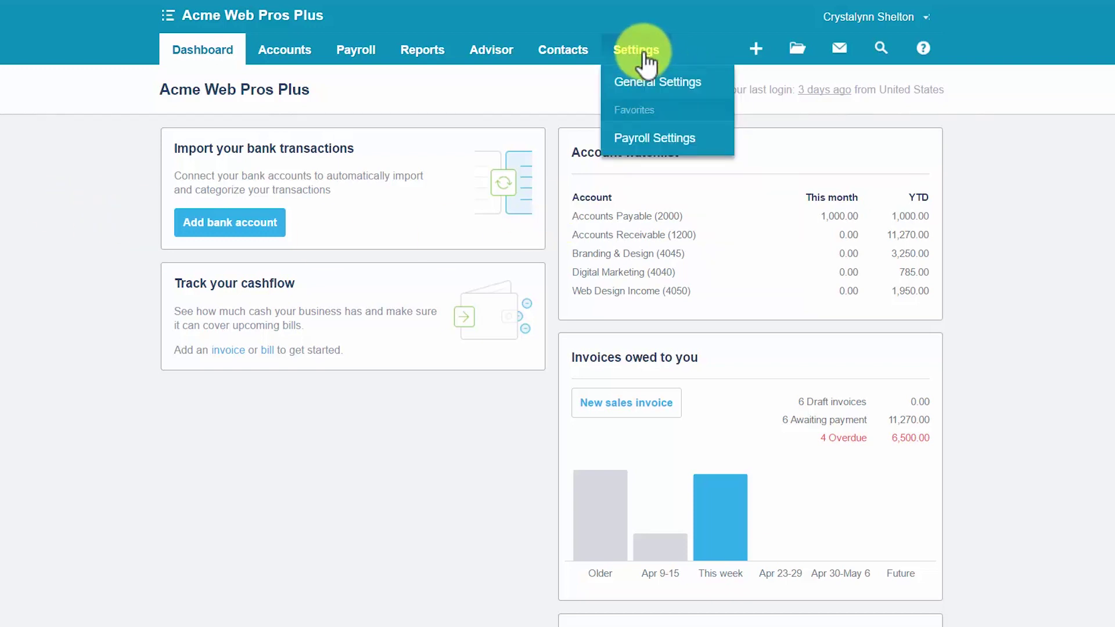
left_click(640, 93)
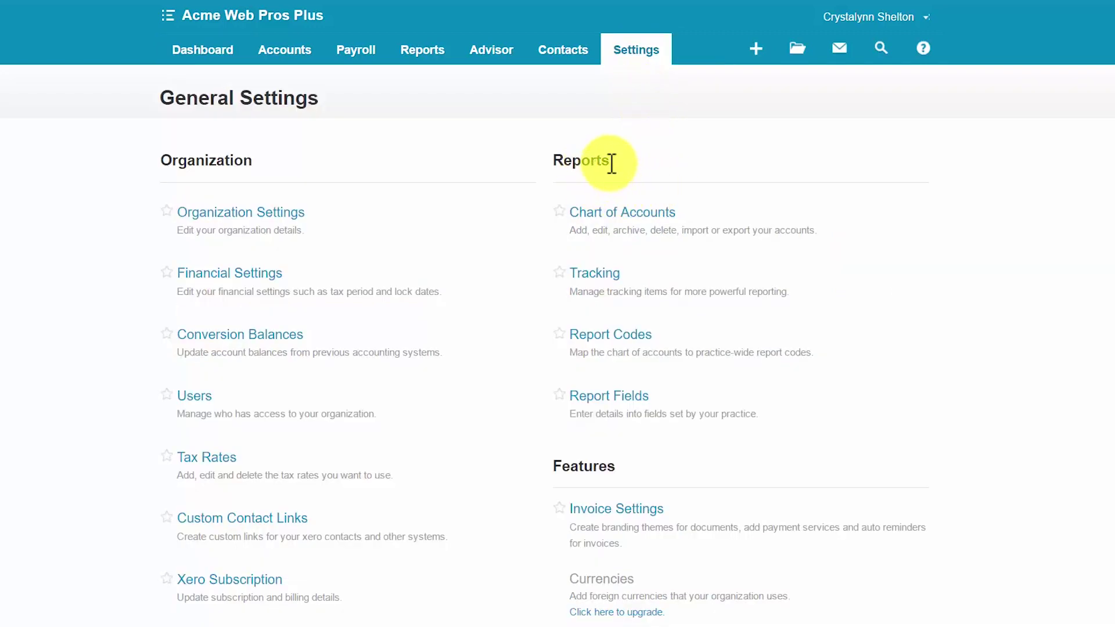
left_click(613, 214)
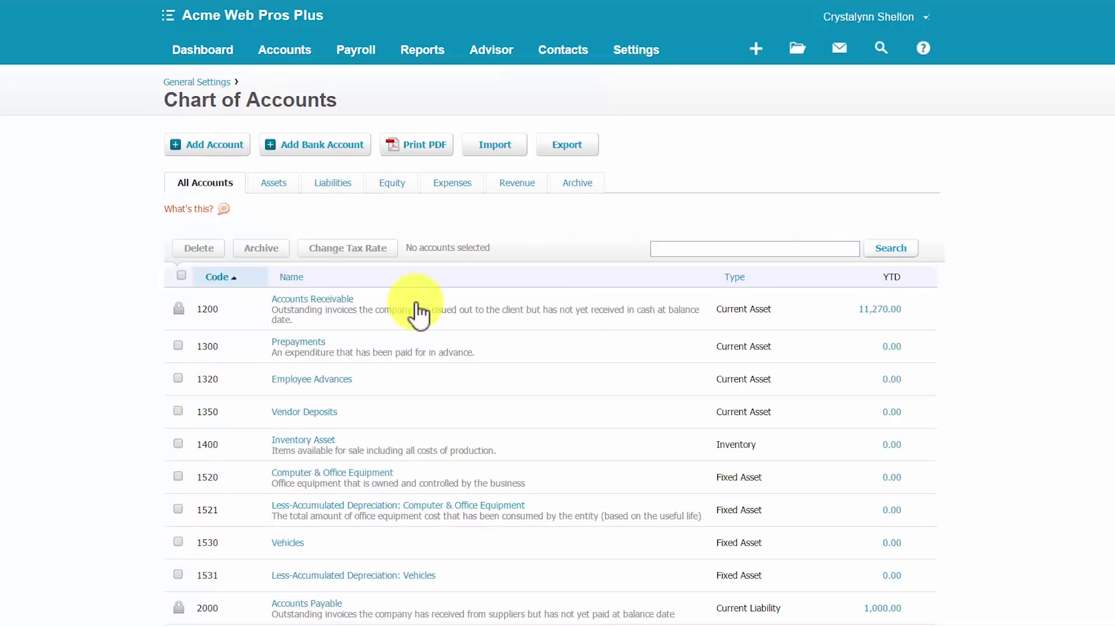
scroll(375, 375, "down", 1)
scroll(377, 380, "down", 5)
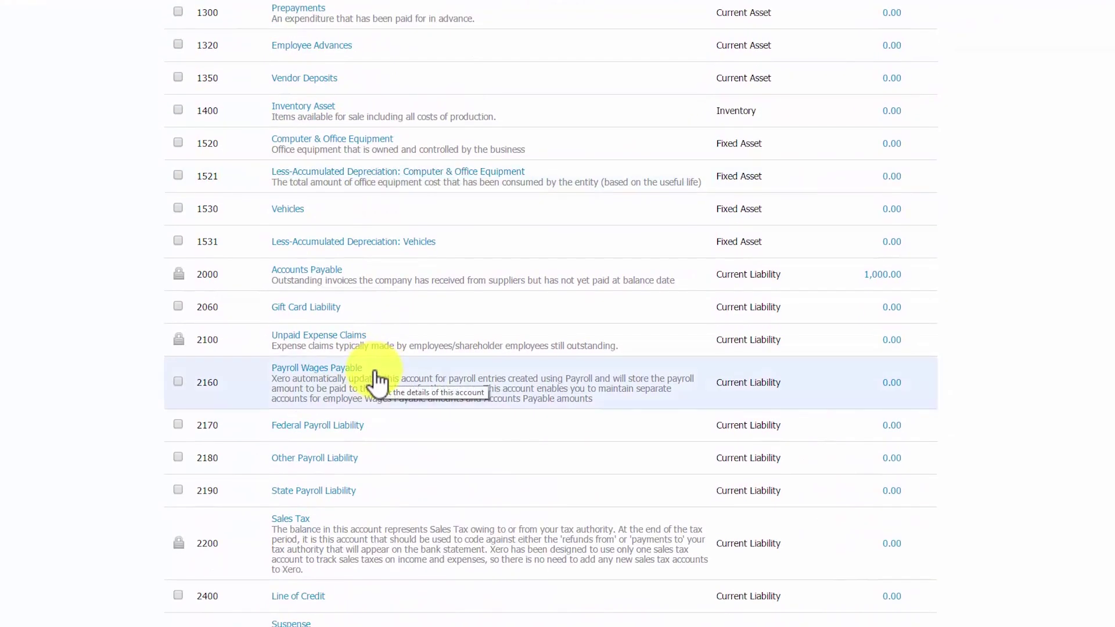
scroll(376, 380, "up", 6)
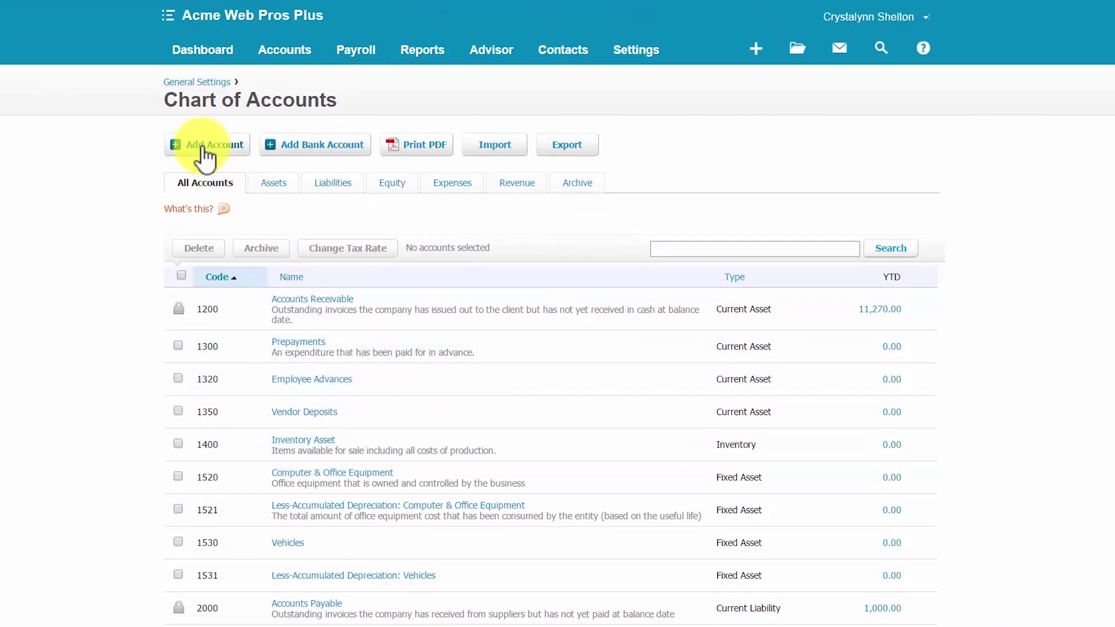
Step: Start a new account and browse the Account Type list without choosing a type
left_click(204, 156)
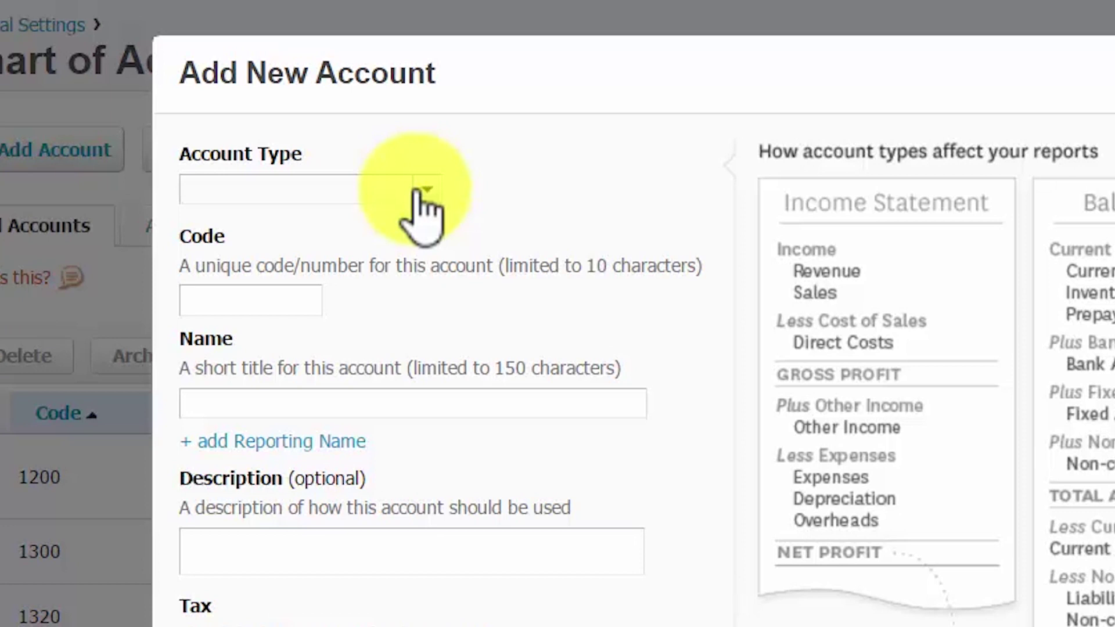
left_click(420, 190)
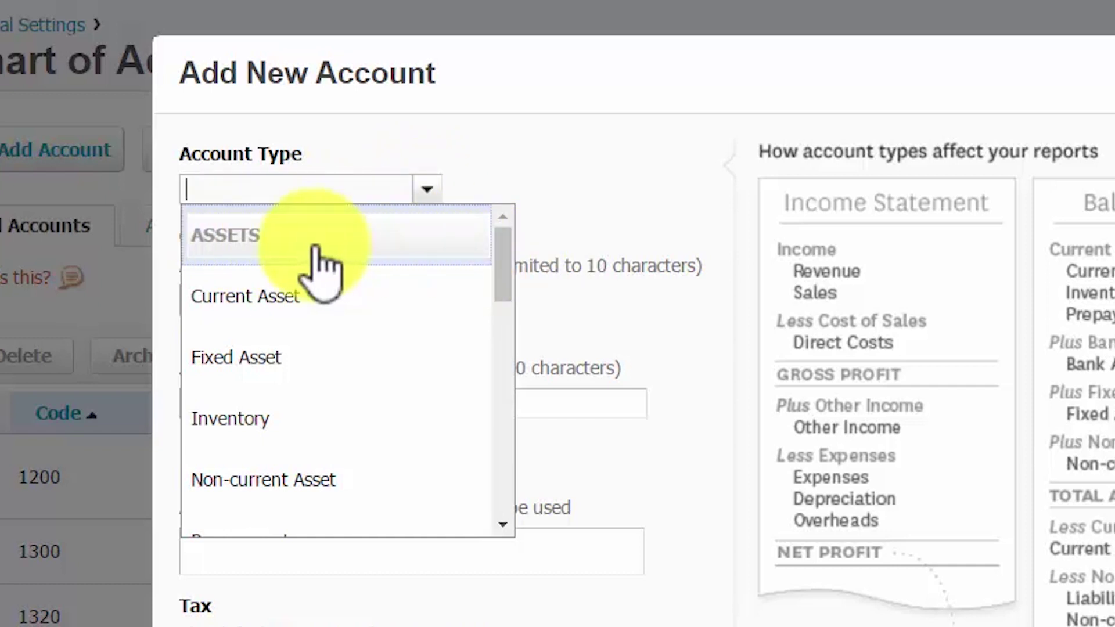
left_click_drag(511, 279, 510, 312)
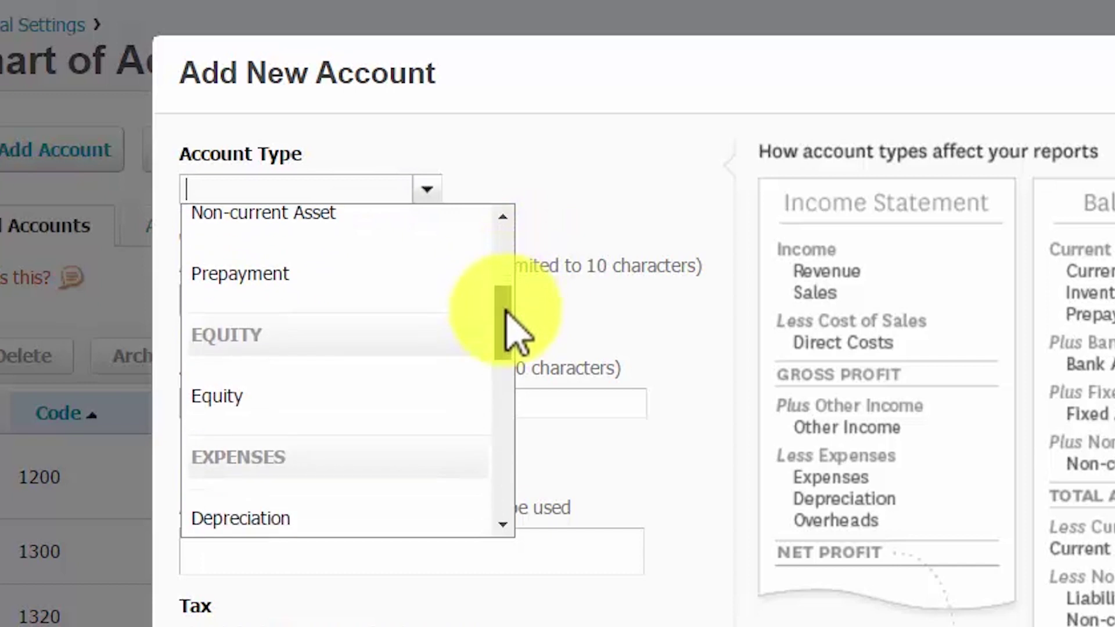
left_click(308, 322)
left_click(437, 209)
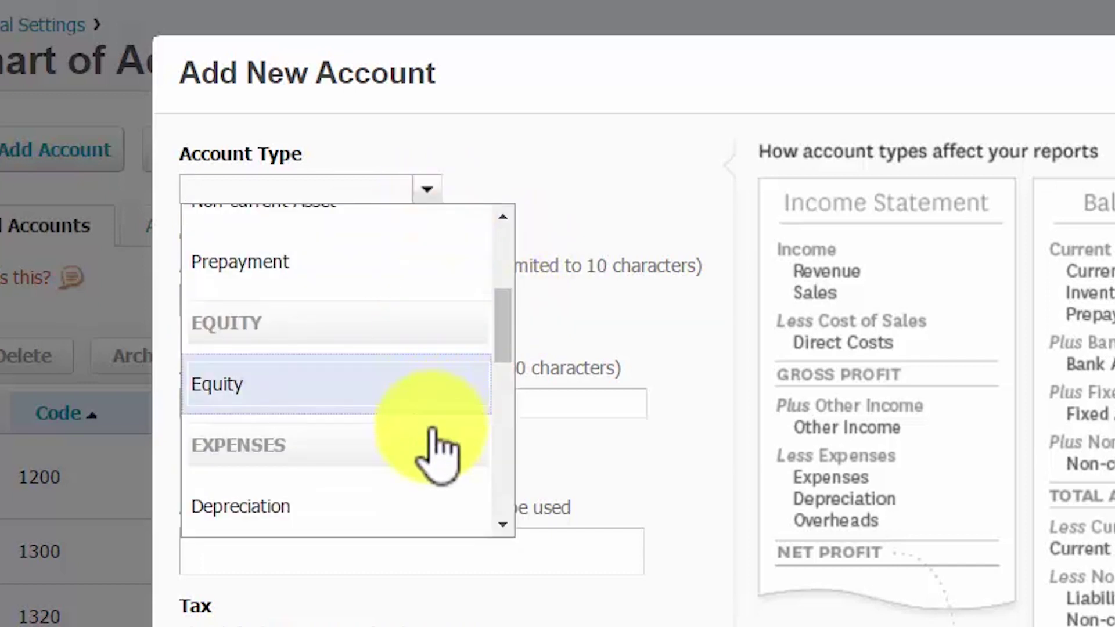
left_click_drag(518, 346, 520, 244)
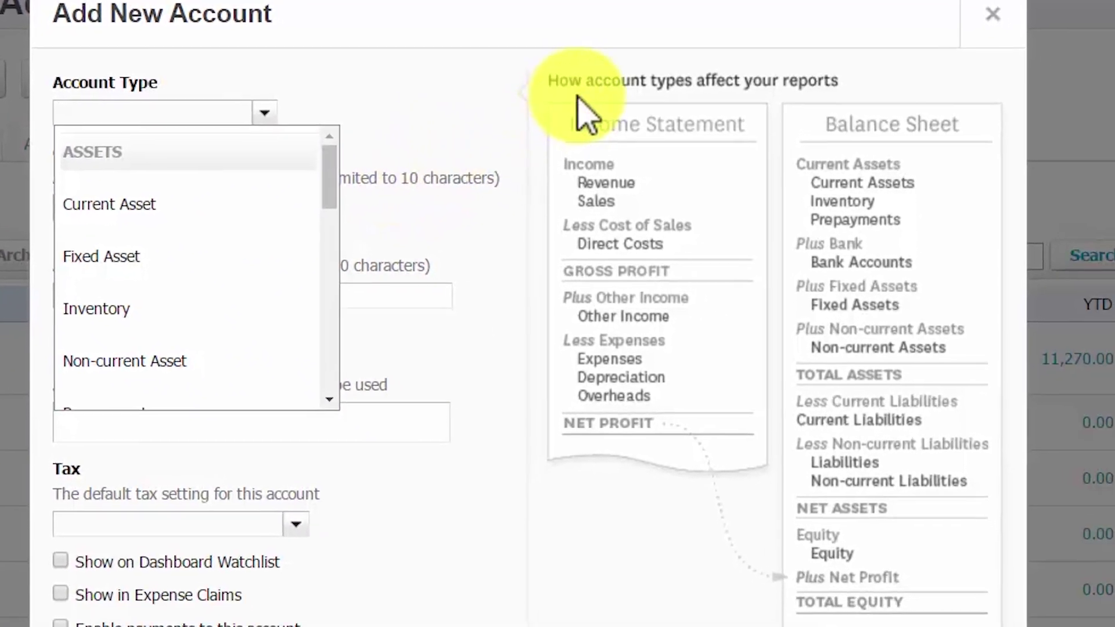
left_click(587, 98)
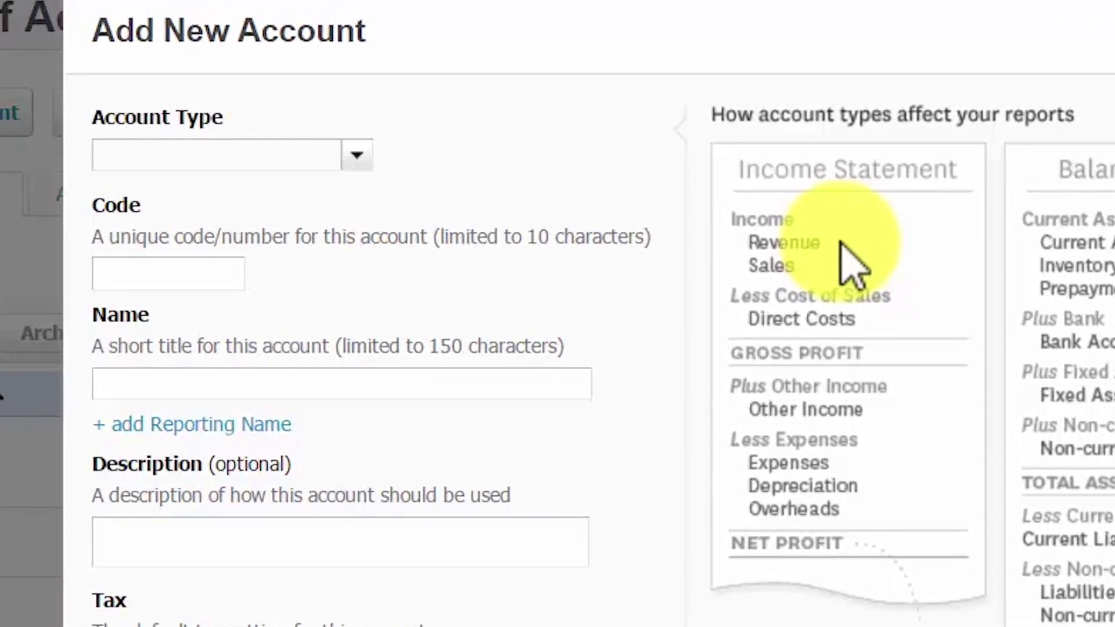
left_click(166, 269)
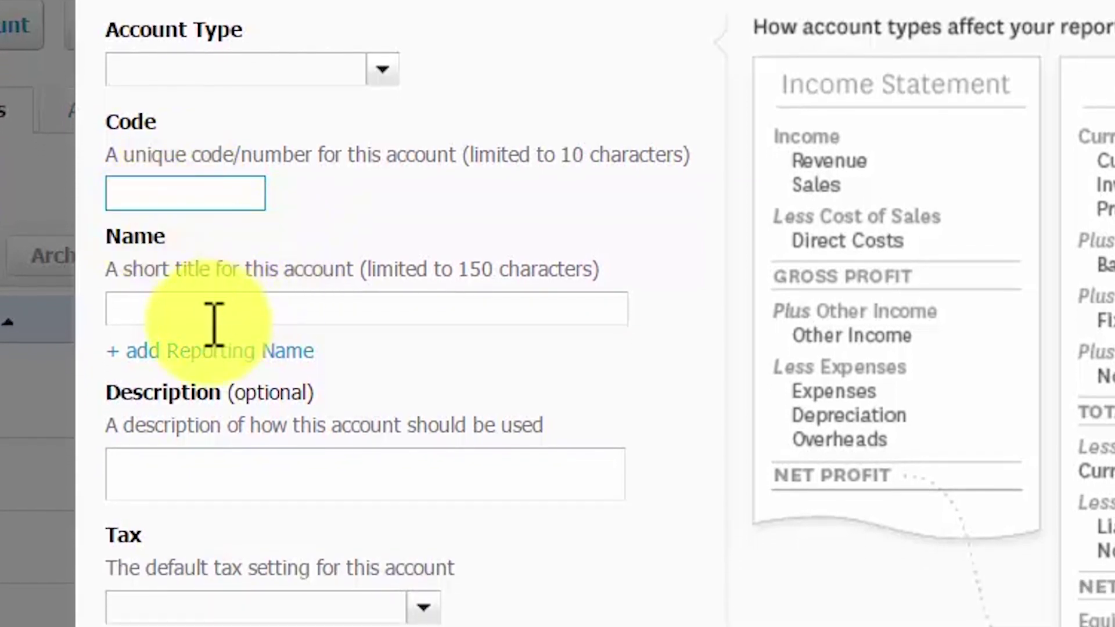
left_click(218, 314)
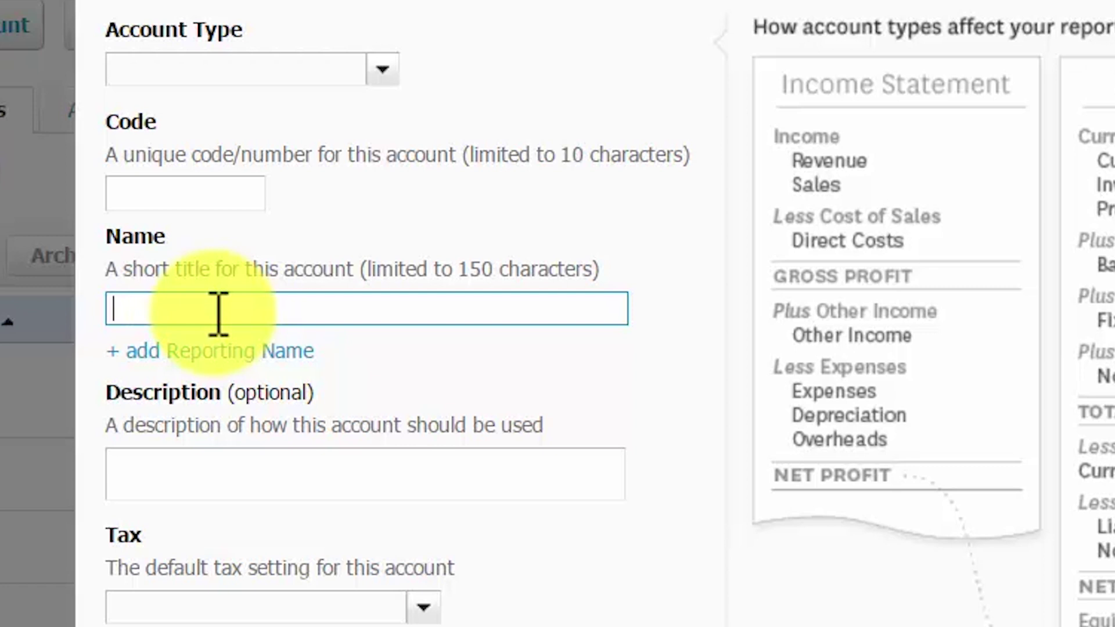
scroll(220, 317, "down", 3)
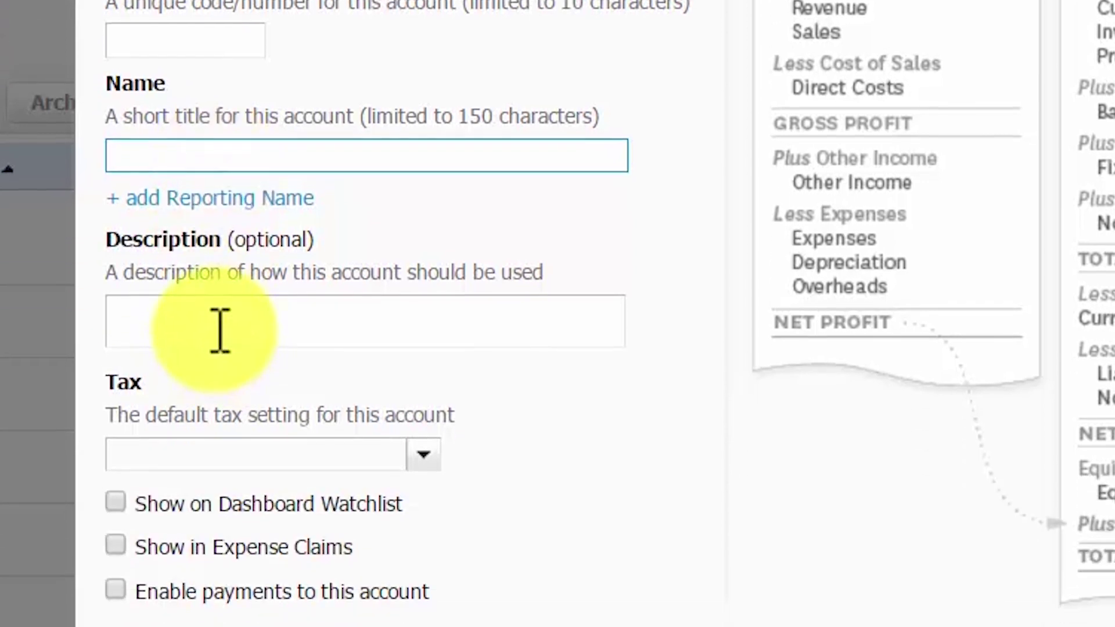
left_click(219, 325)
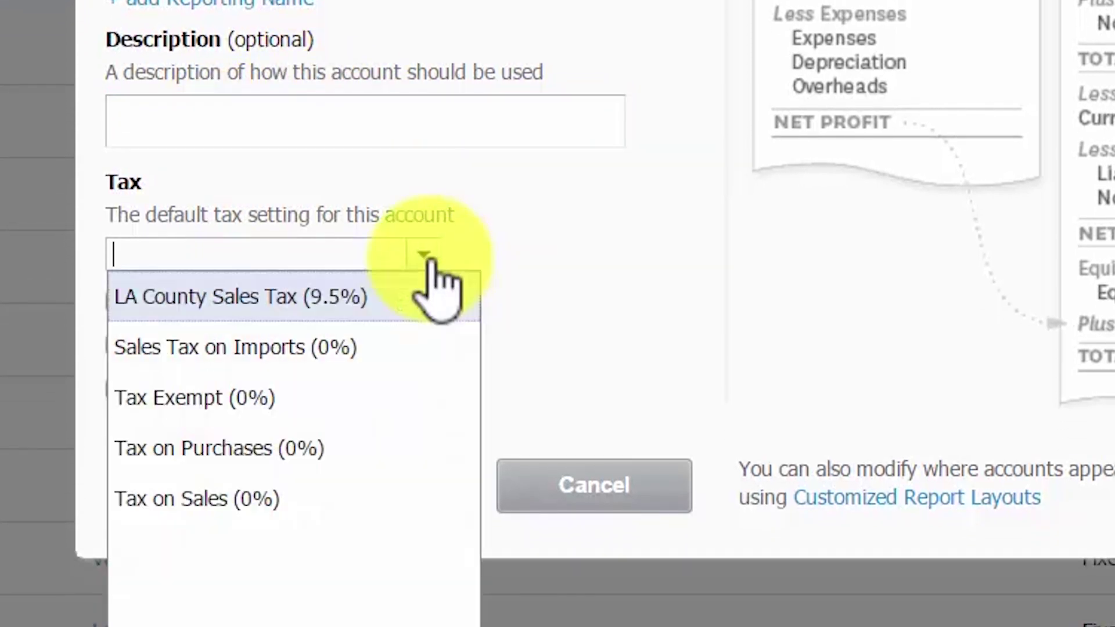
Step: Leave the tax rate unset and tick Show on Dashboard Watchlist for the new account
left_click(423, 255)
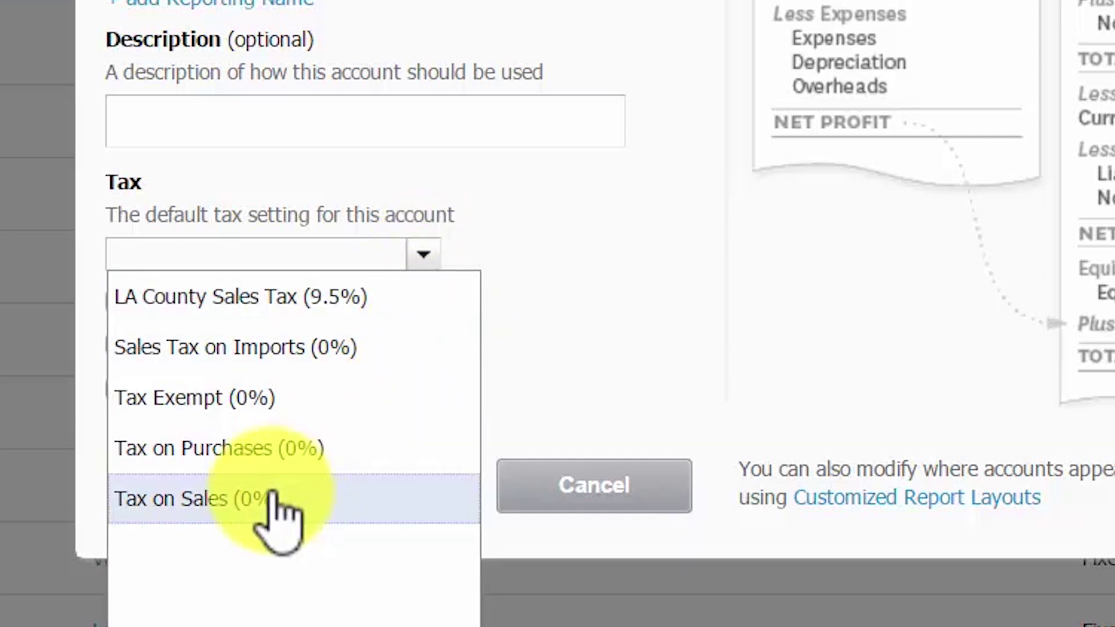
left_click(632, 240)
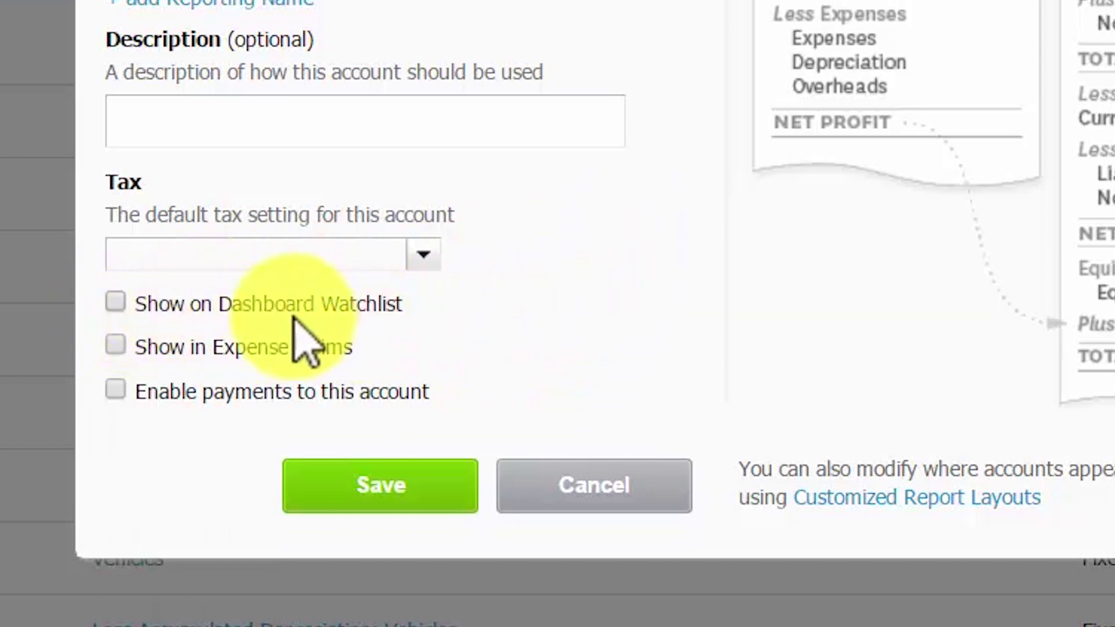
left_click(114, 303)
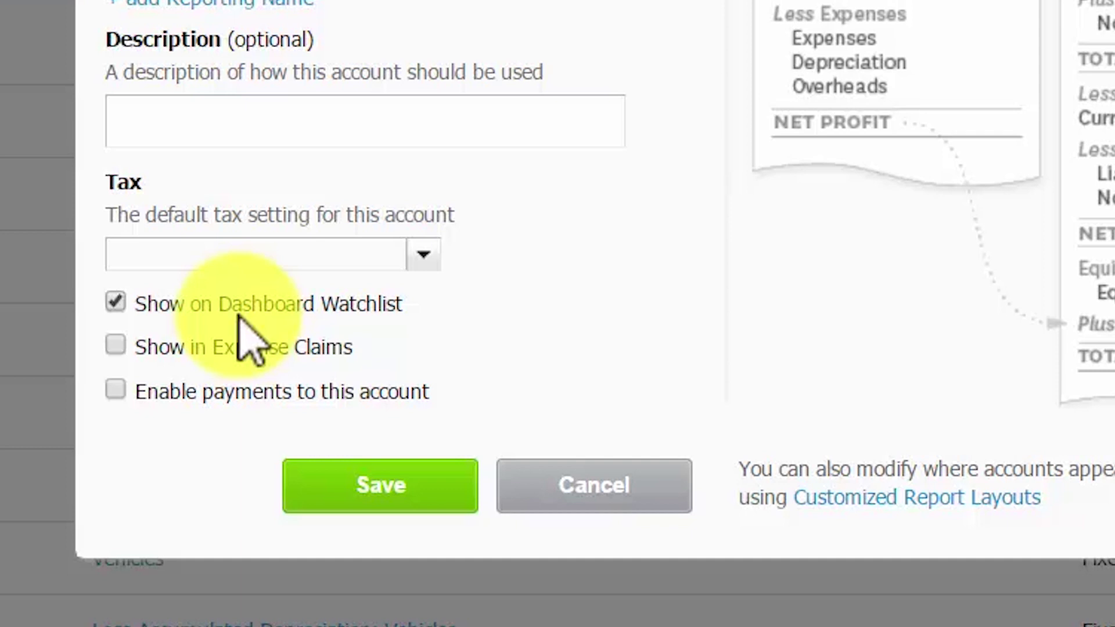
Step: Tick Show in Expense Claims and Enable payments to this account
left_click(114, 345)
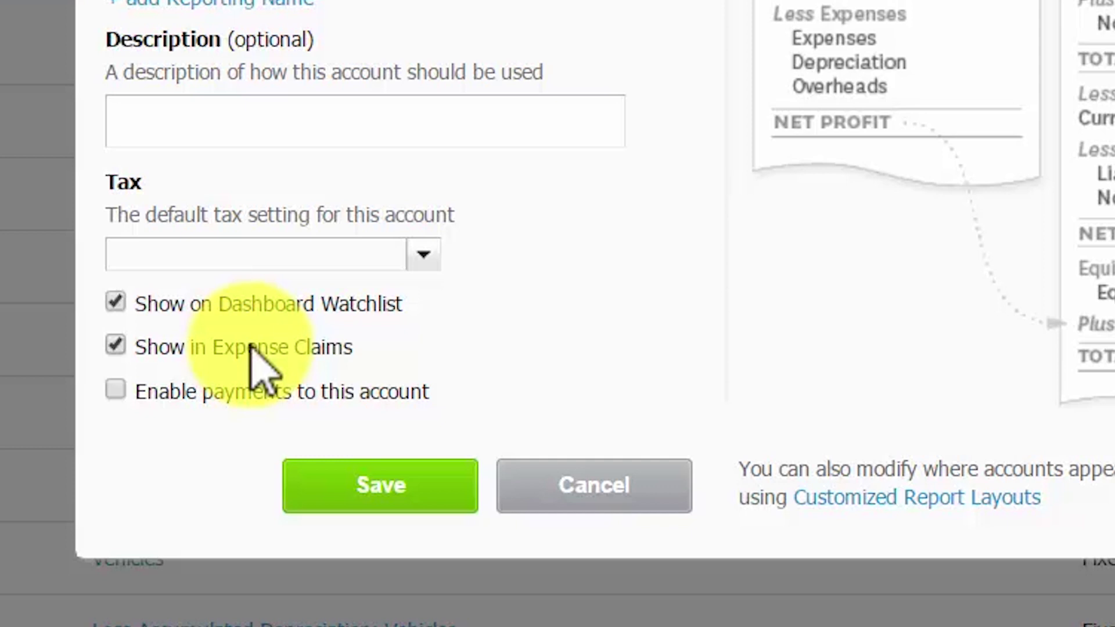
left_click(114, 393)
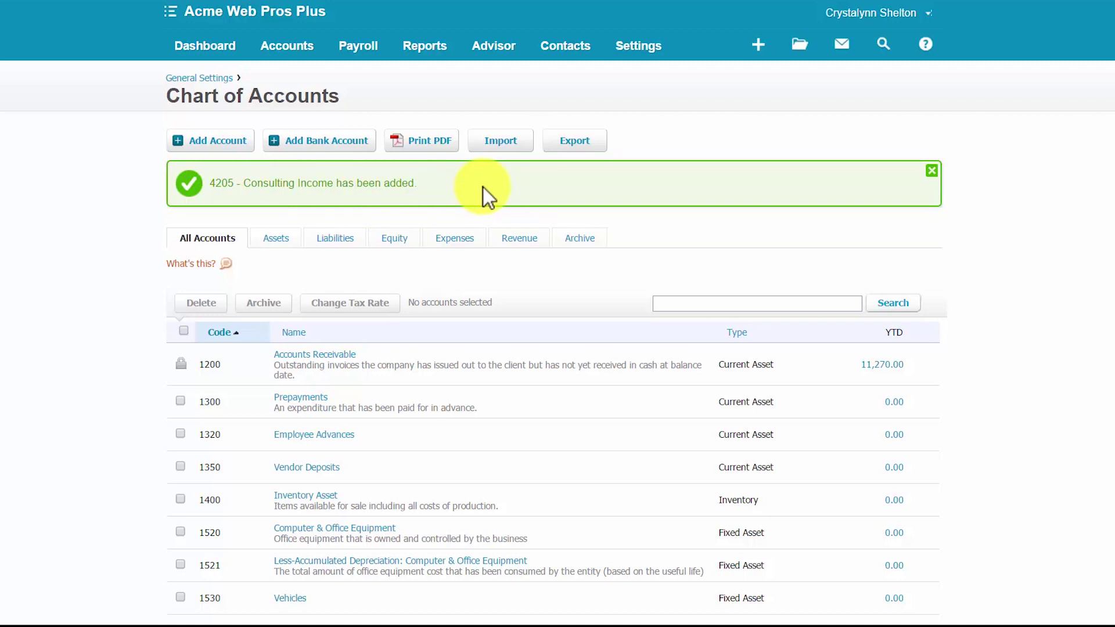
Step: Go to the dashboard to see Consulting Income (4205) at 0.00 in the watchlist
left_click(195, 47)
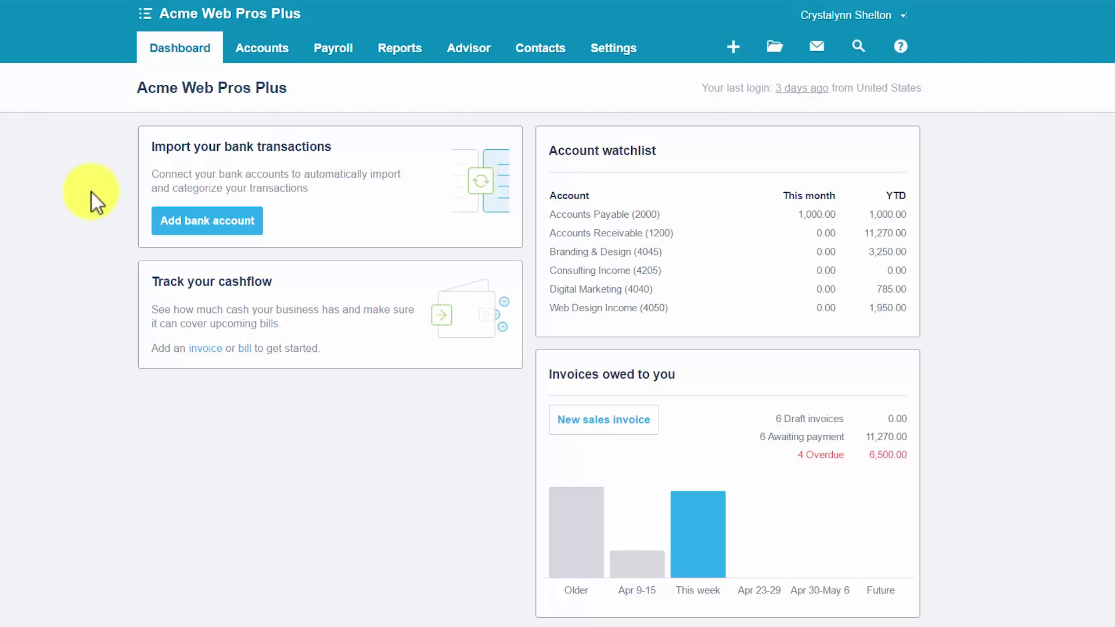
Step: Open the Chart of Accounts again through General Settings
left_click(613, 55)
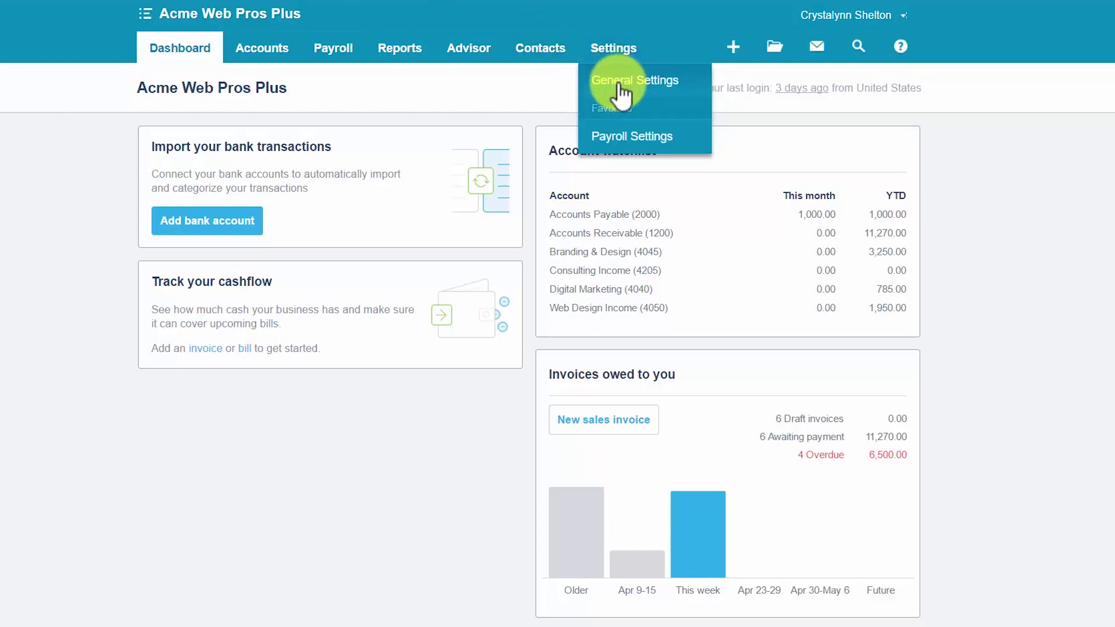
left_click(620, 93)
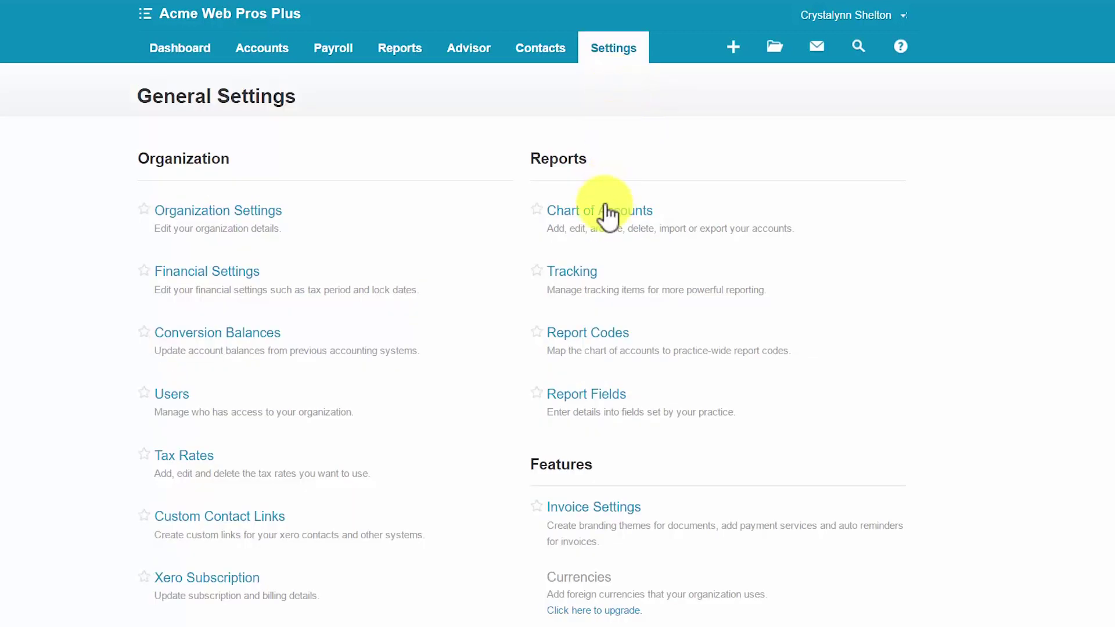
left_click(603, 212)
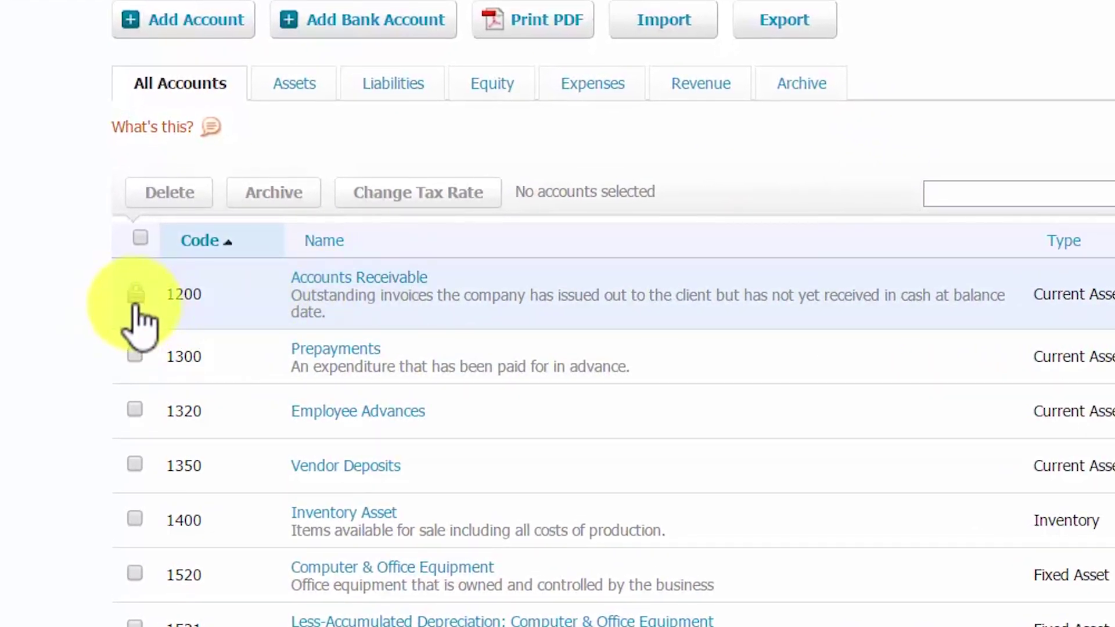
mouse_move(137, 306)
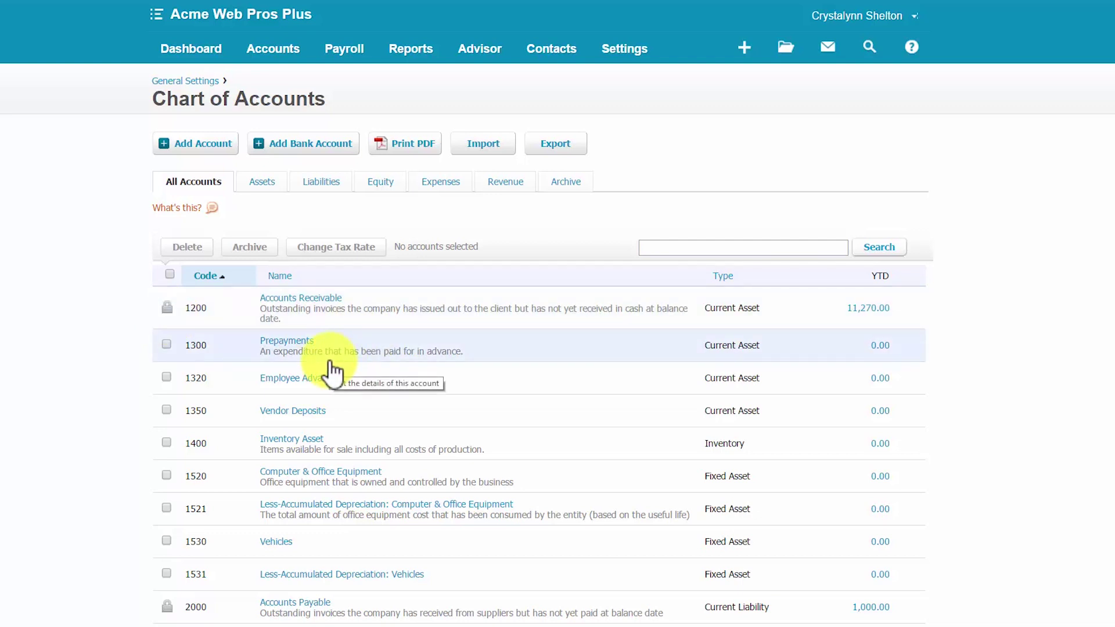
Step: Open the Insurance expense account and rename it General Liability Insurance
left_click(441, 183)
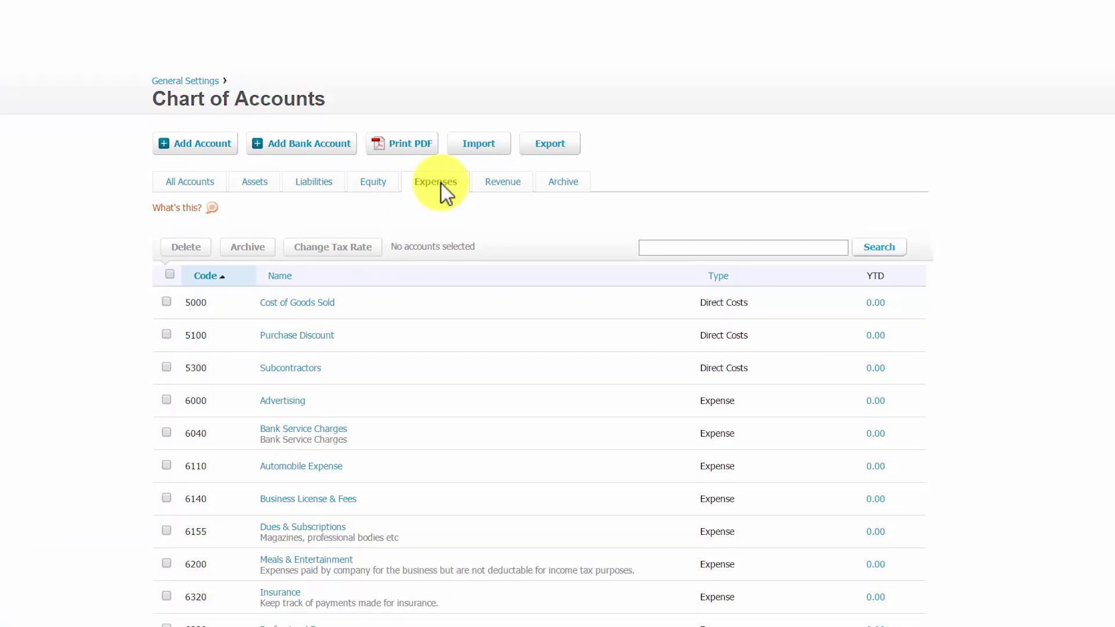
scroll(360, 440, "down", 2)
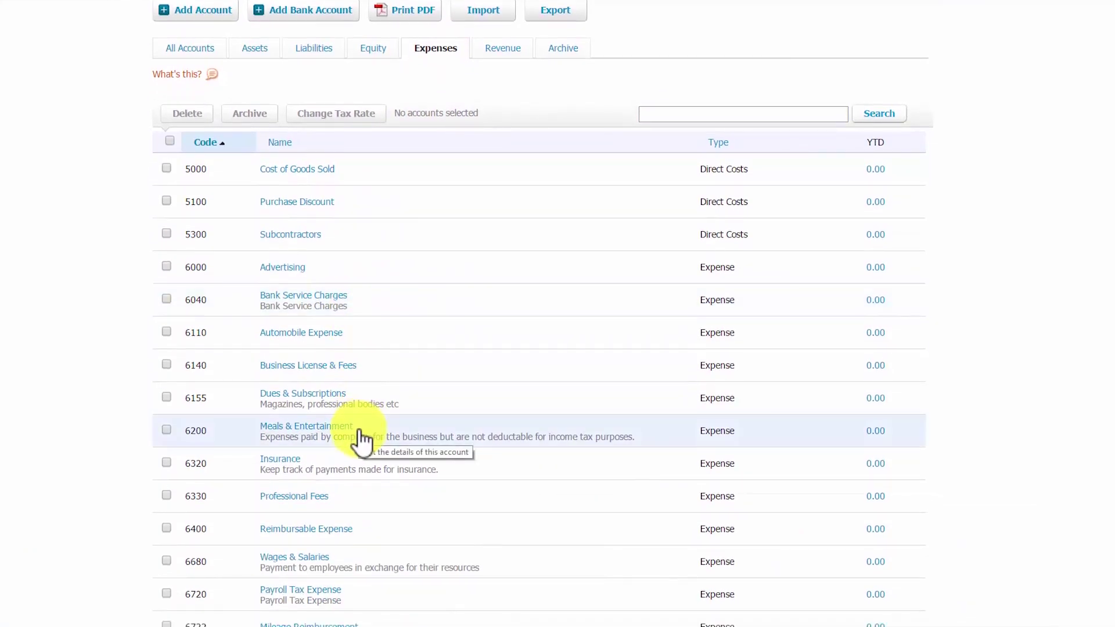
scroll(354, 435, "down", 2)
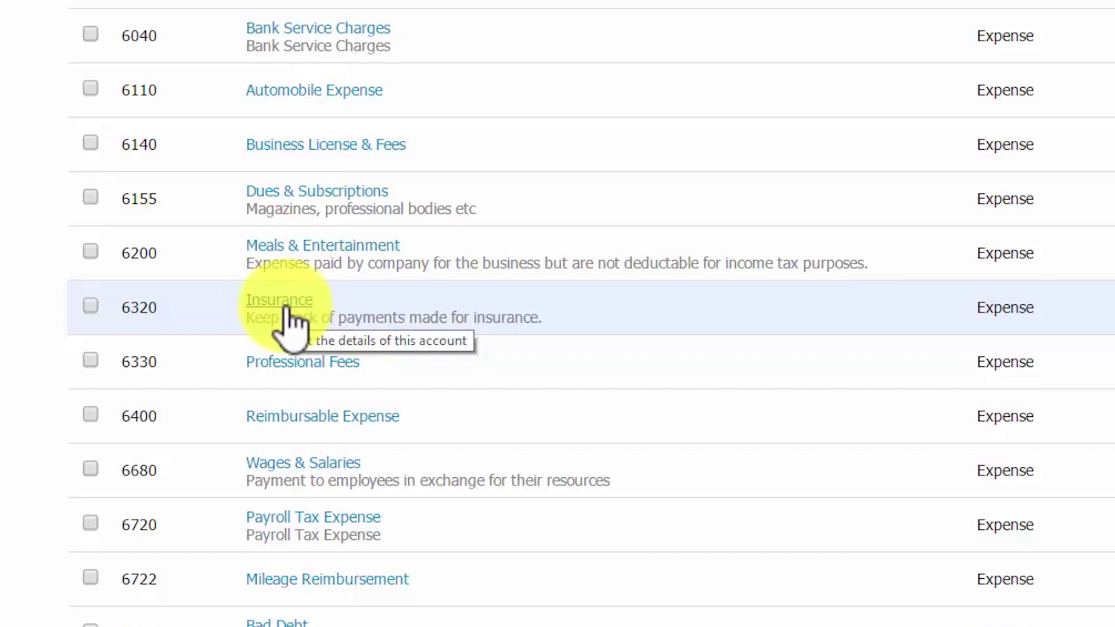
left_click(285, 307)
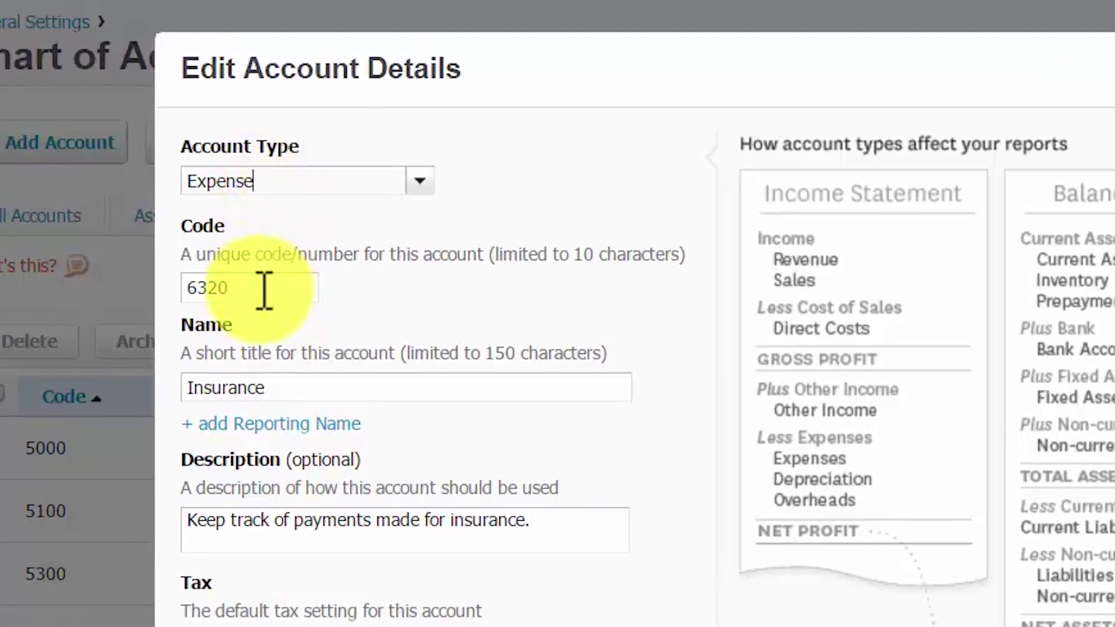
left_click(326, 388)
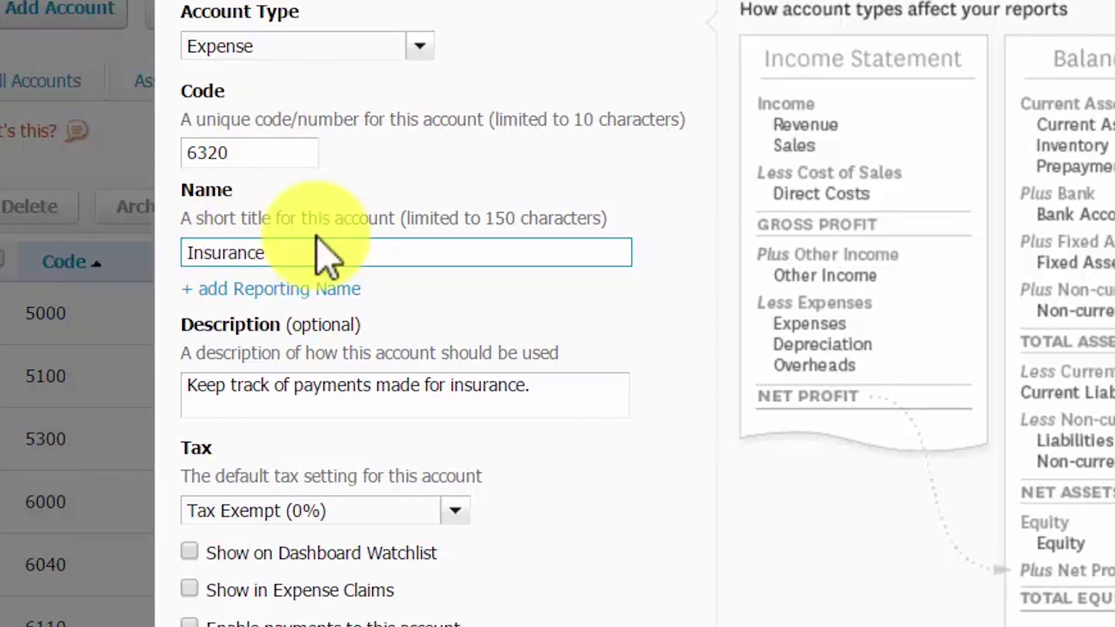
type("GEn")
key("BackSpace")
key("BackSpace")
type("eneral L")
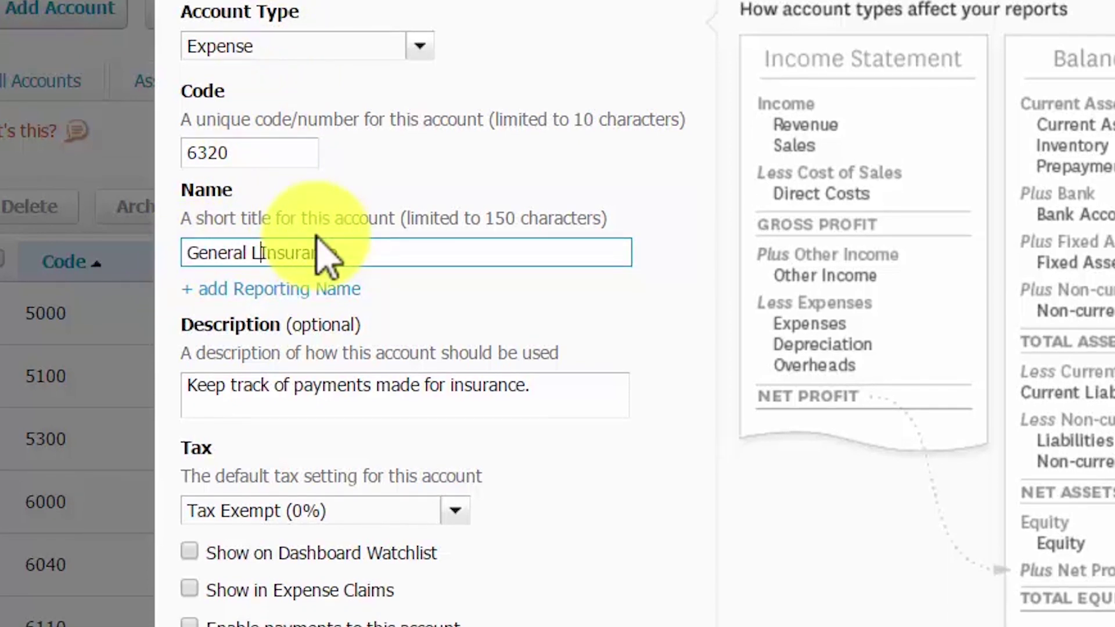
type("iabilit")
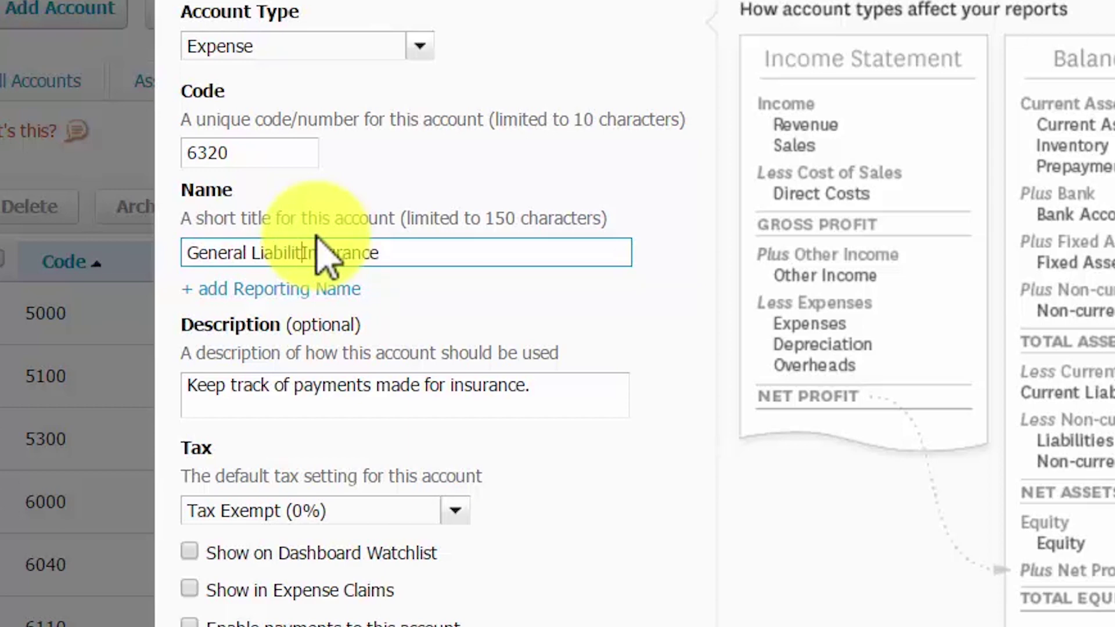
type("y")
Step: Add 'general liability' to the account's description and save it
scroll(463, 291, "down", 2)
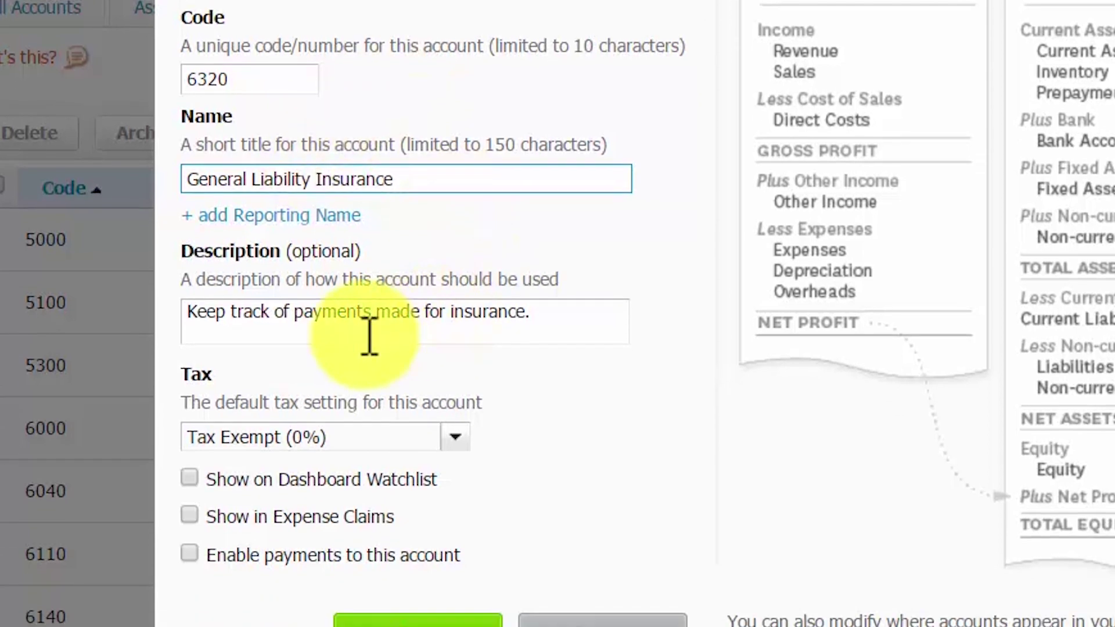
scroll(369, 331, "down", 2)
left_click(456, 210)
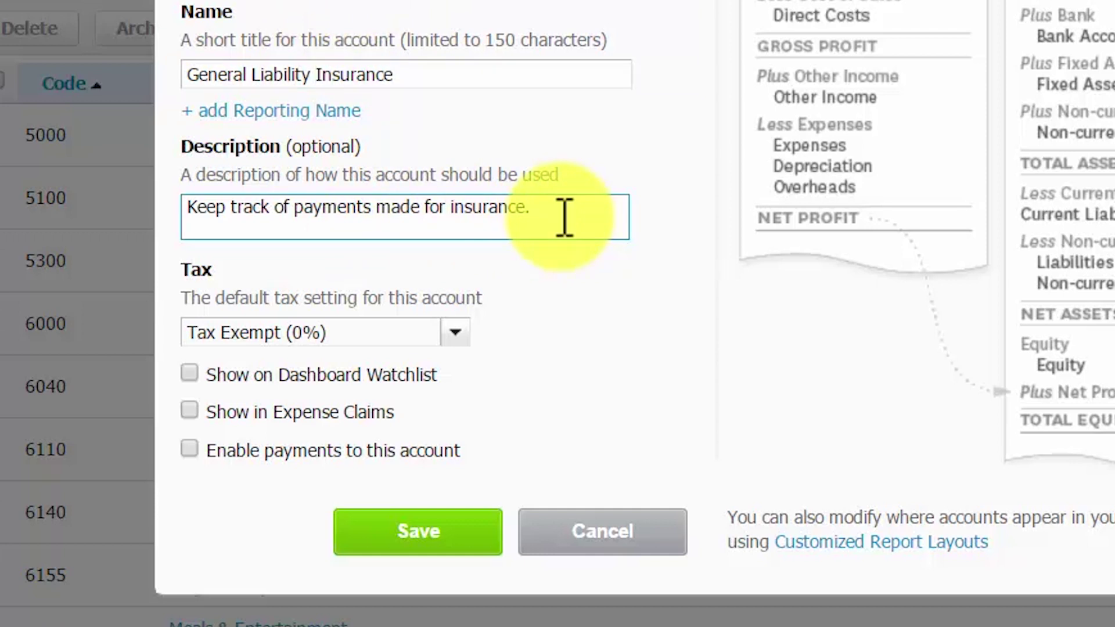
type("general li")
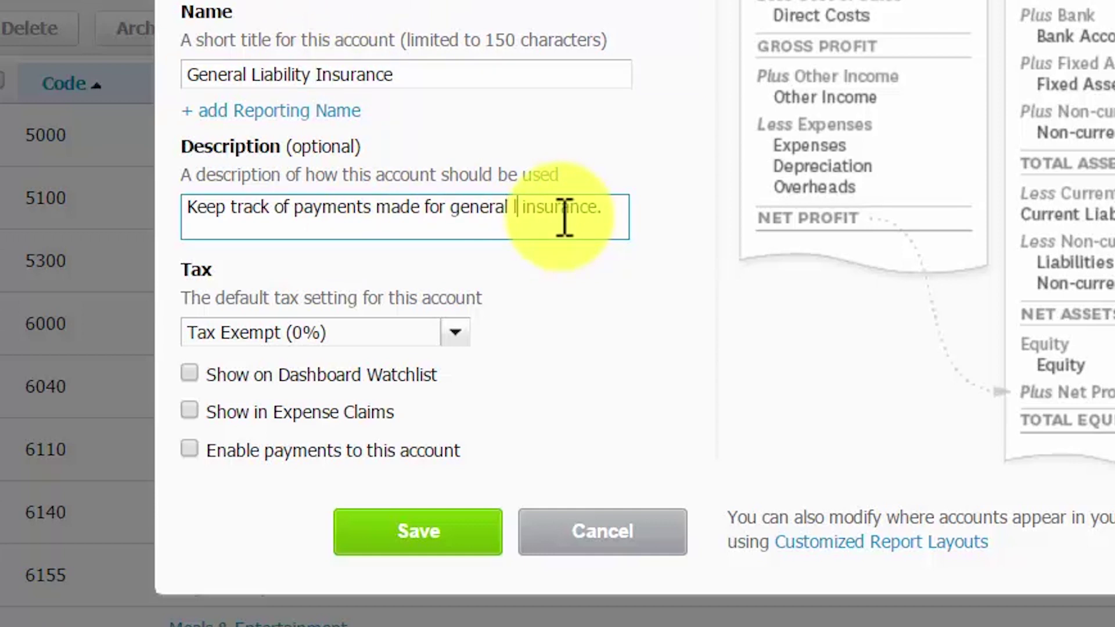
type("ability")
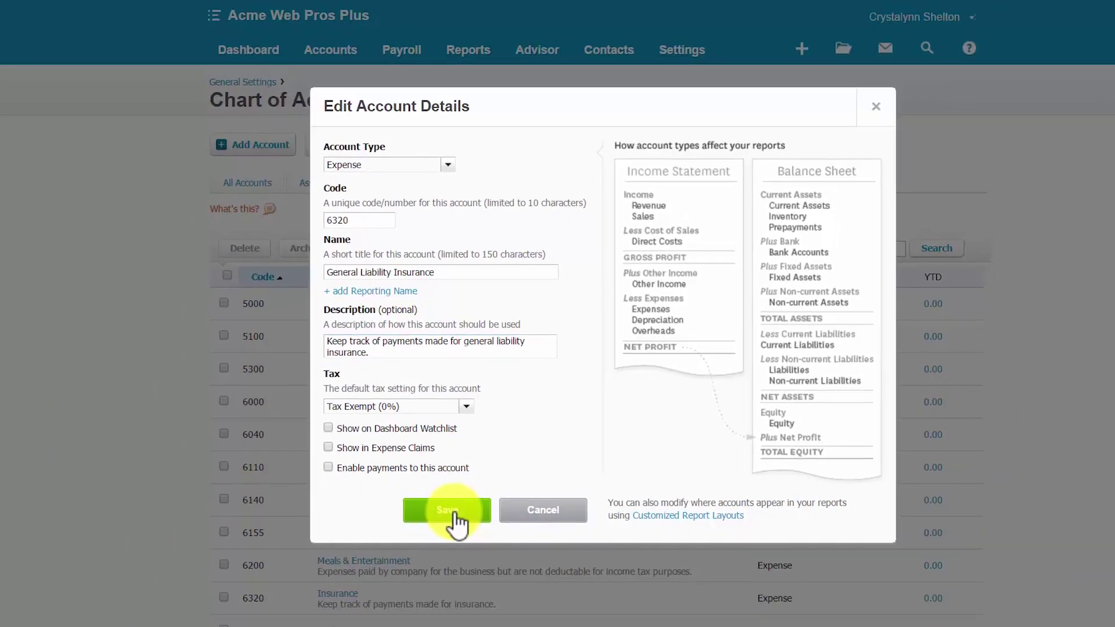
left_click(436, 525)
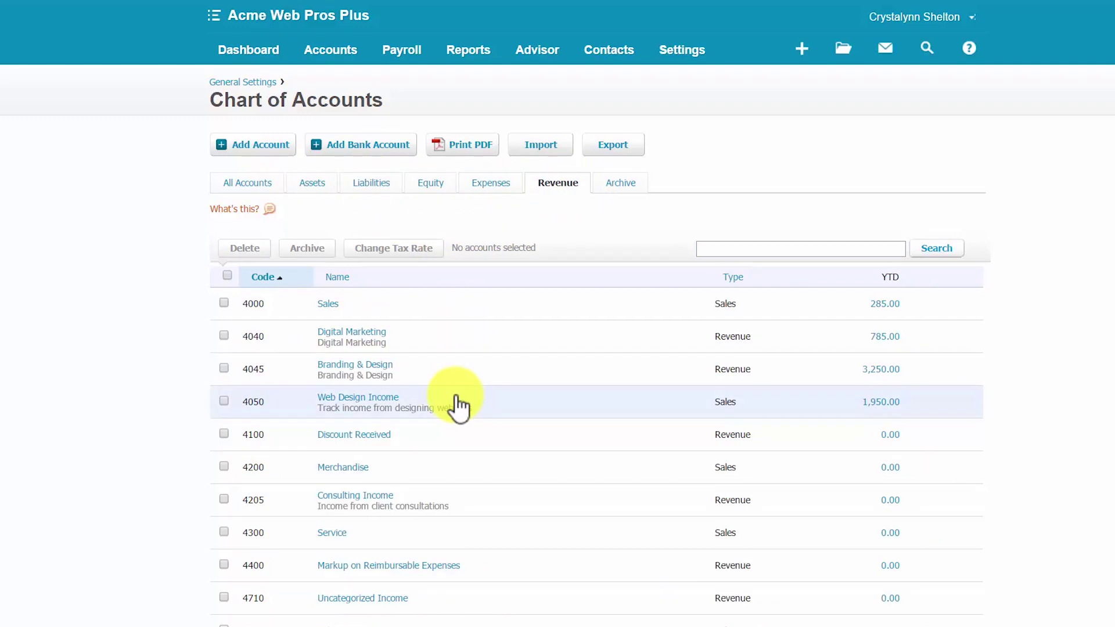
Step: Scroll down through the revenue accounts list
scroll(443, 428, "down", 1)
scroll(443, 428, "down", 1)
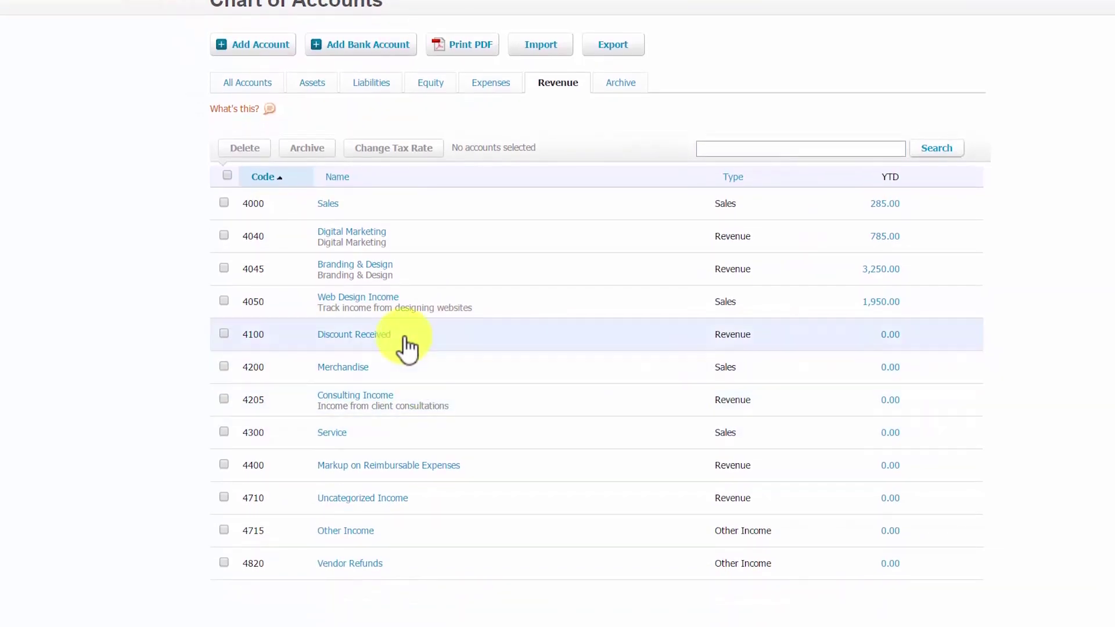
Step: Open Web Design Income (4050) and set its tax to LA County Sales Tax (9.5%)
left_click(338, 299)
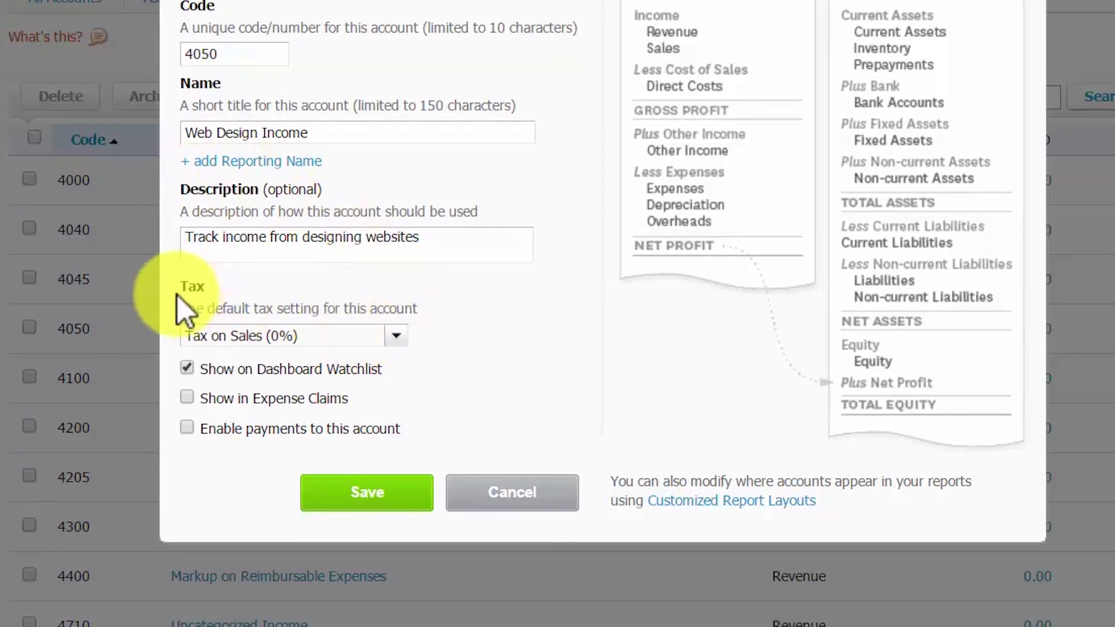
left_click(395, 337)
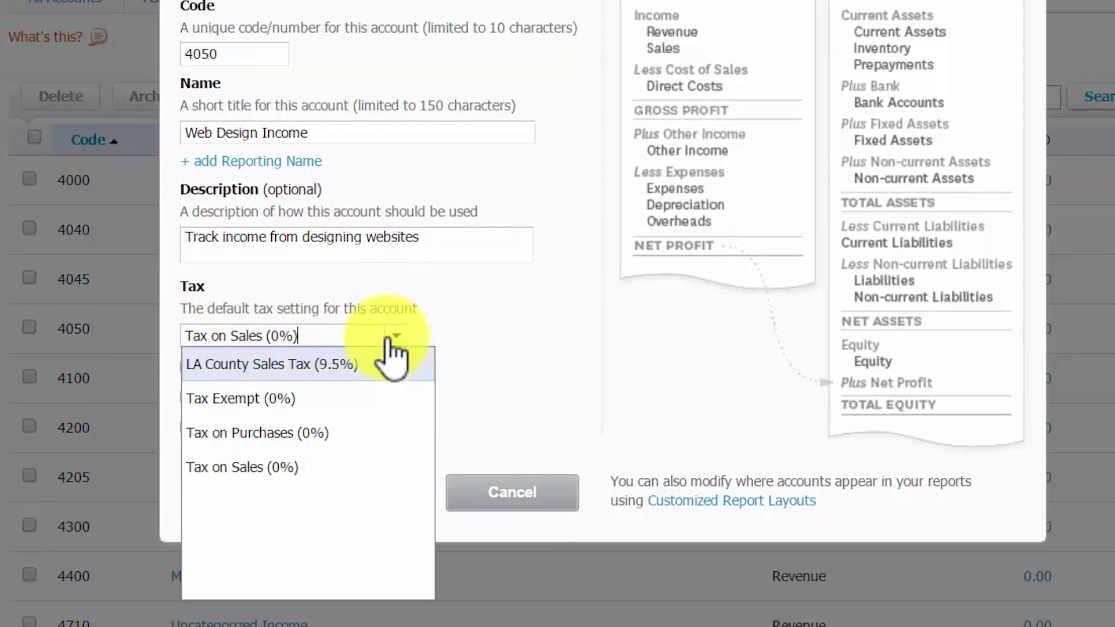
left_click(348, 371)
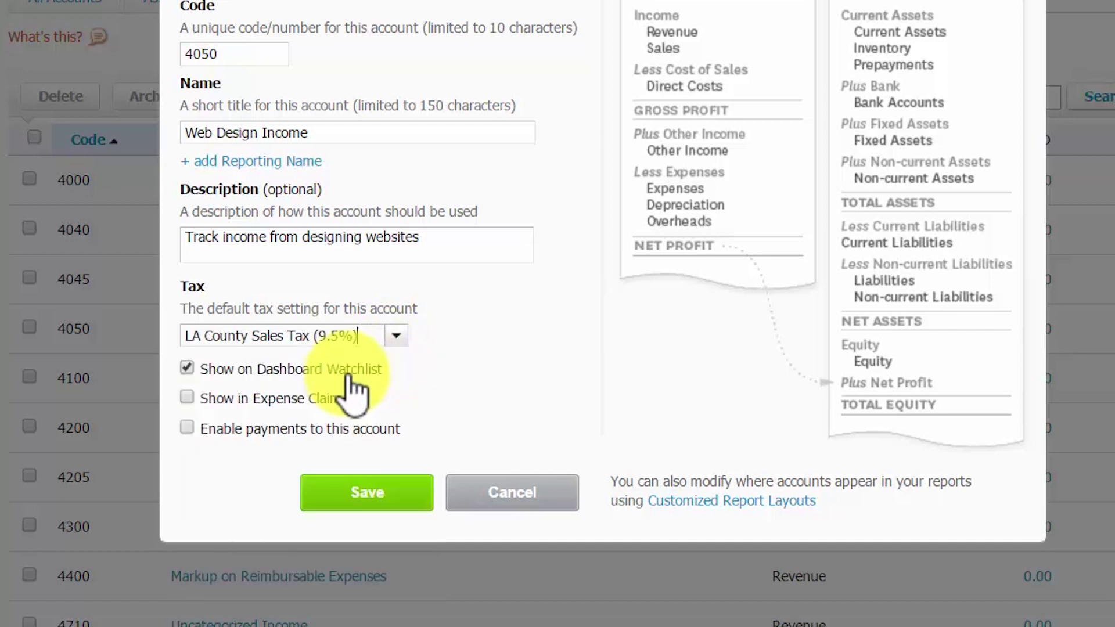
left_click(400, 343)
left_click(399, 342)
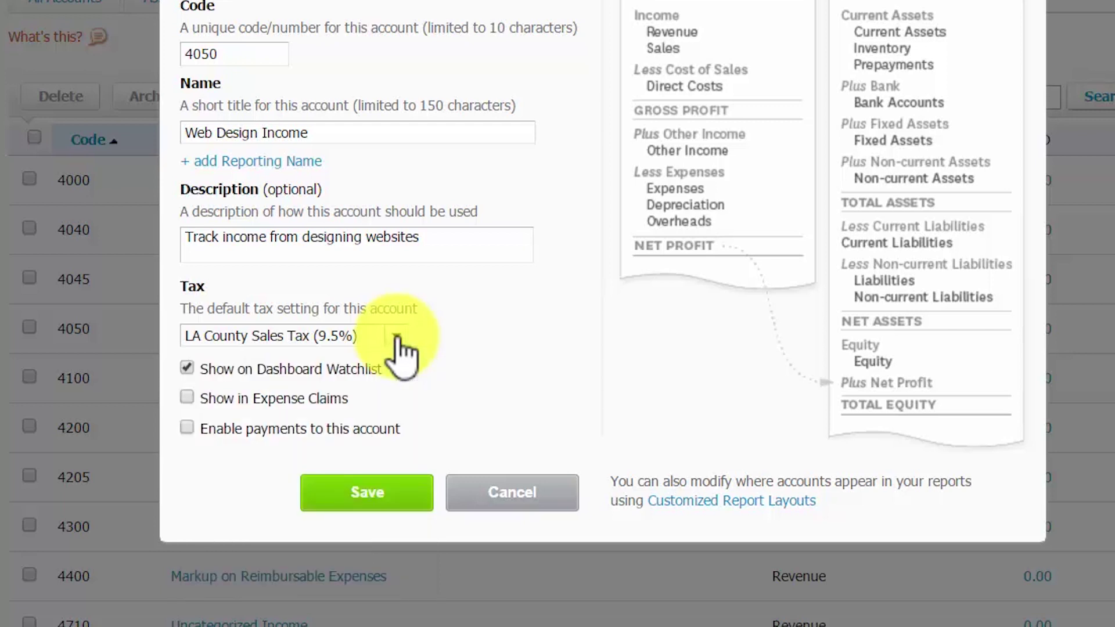
left_click(398, 342)
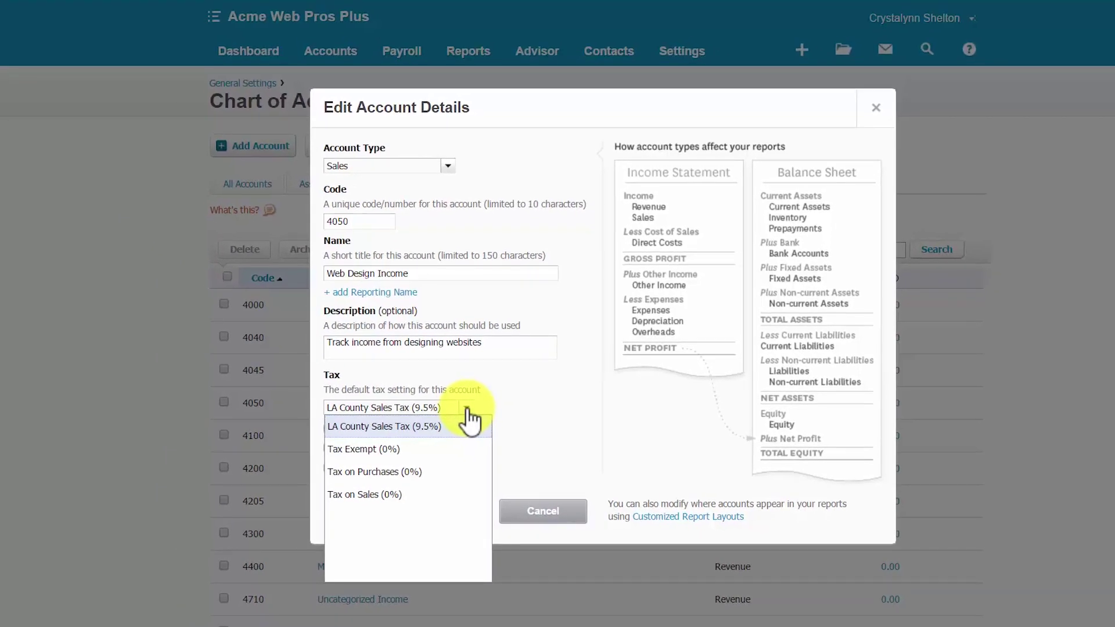
Step: Return to the dashboard, where the watchlist shows Web Design Income at 1,950.00
left_click(236, 53)
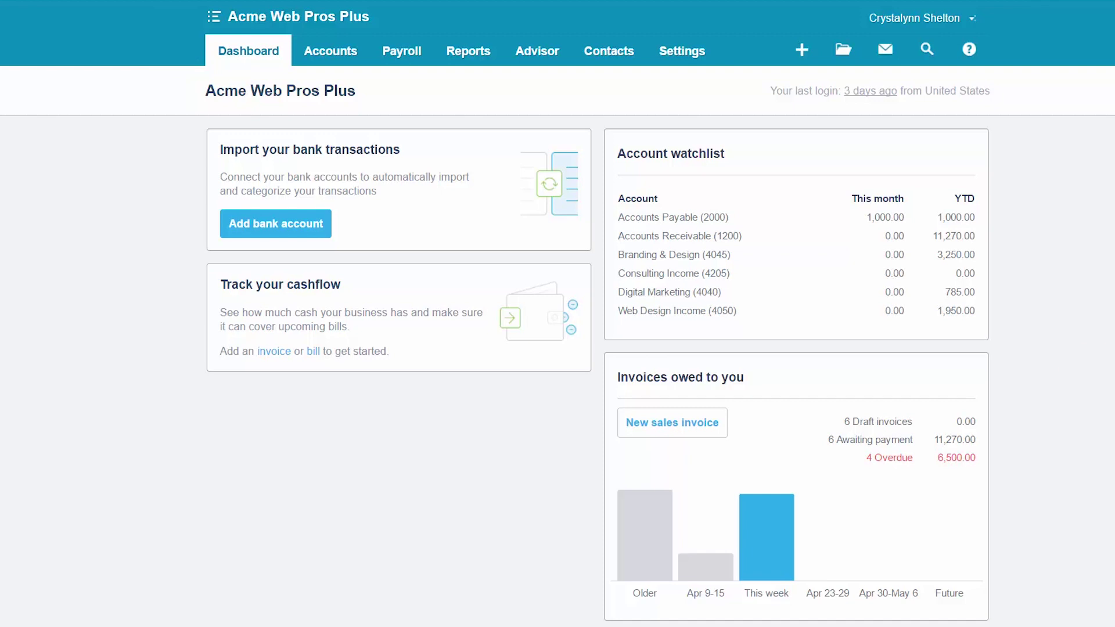
Step: Open the Chart of Accounts from General Settings
left_click(683, 53)
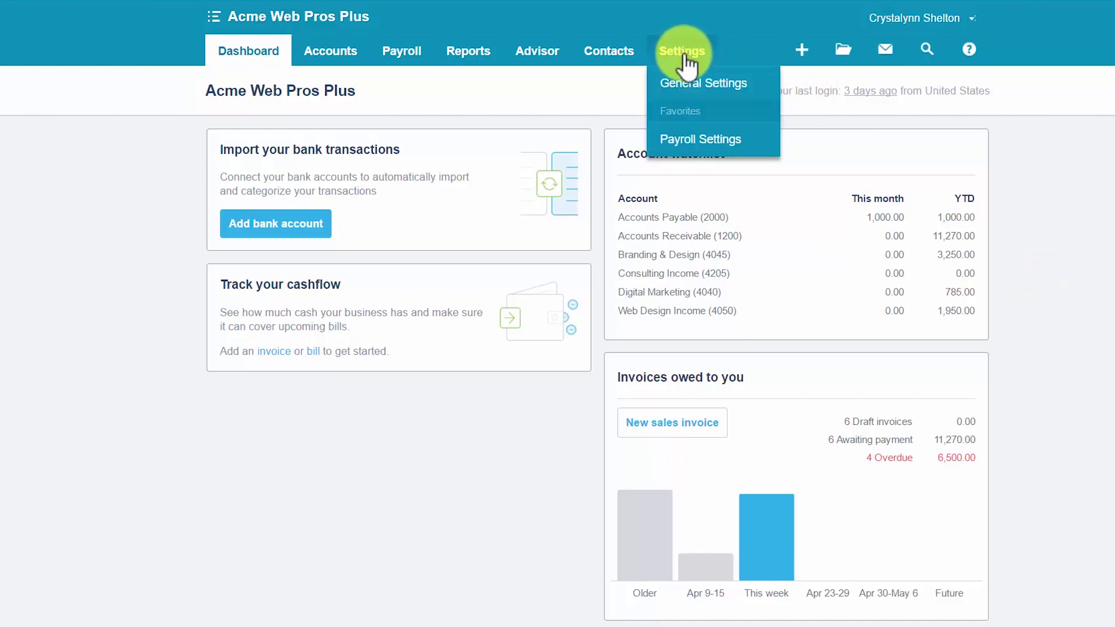
left_click(685, 88)
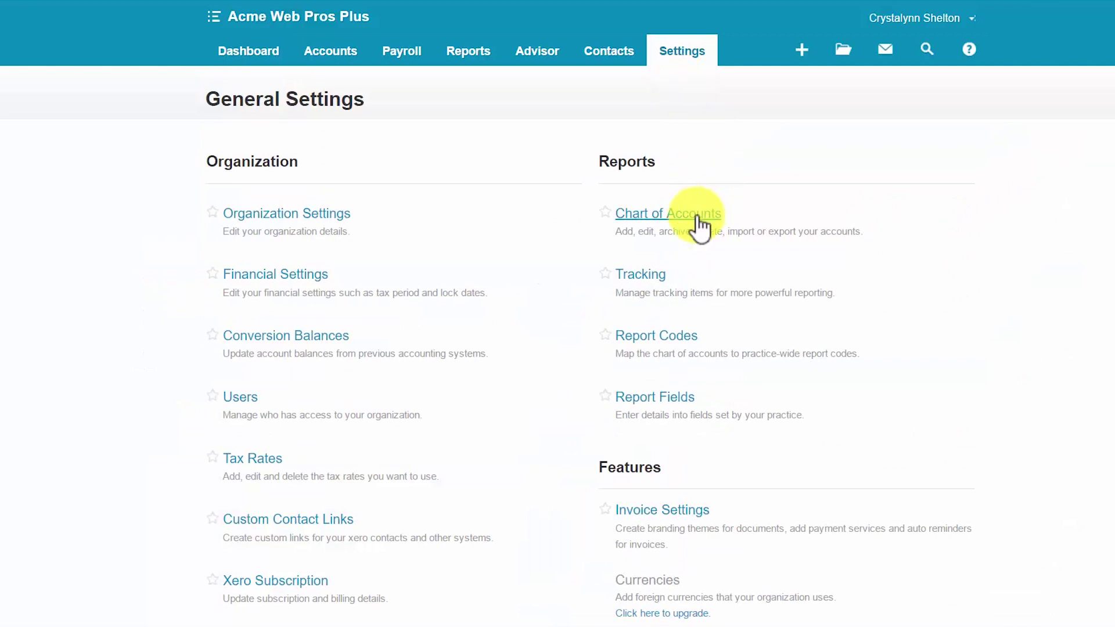
left_click(696, 219)
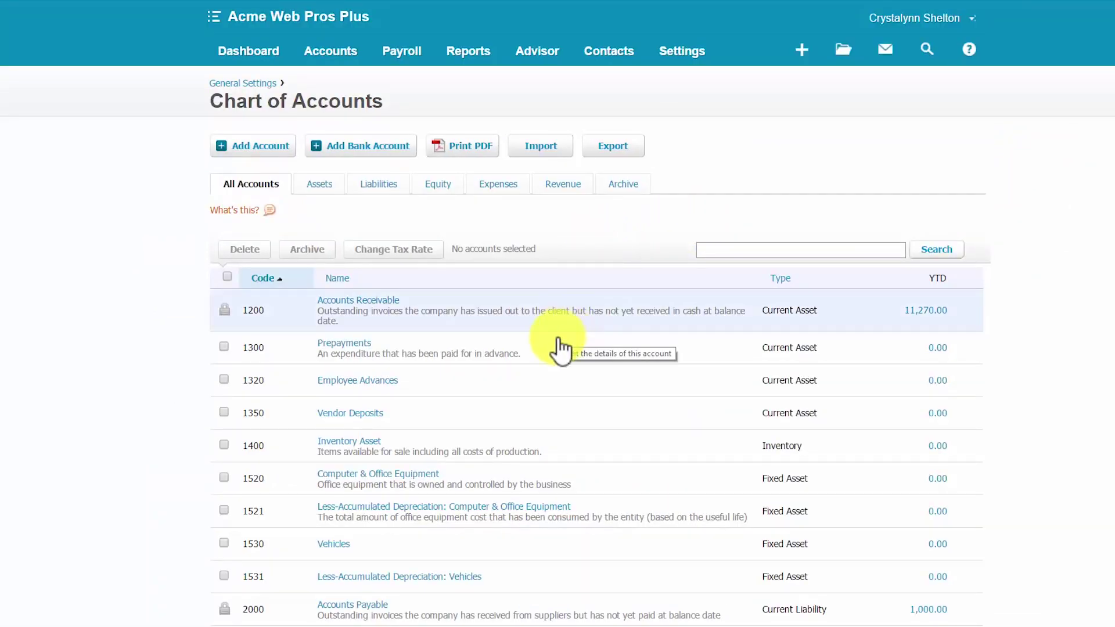
Step: Tick the 4200 Merchandise account in the accounts list
scroll(424, 465, "down", 2)
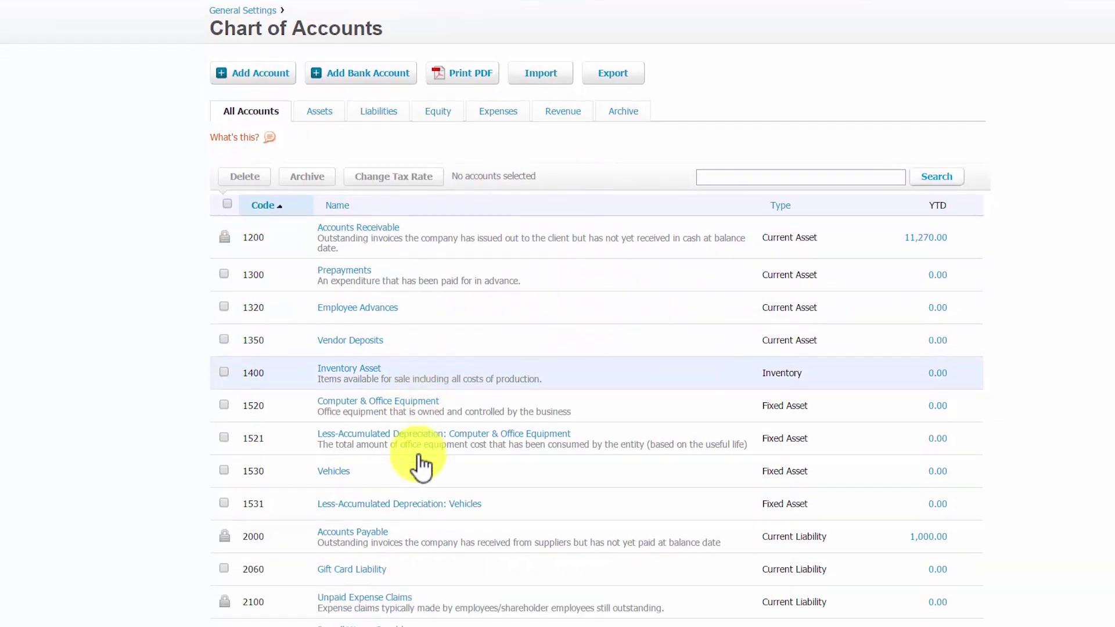
scroll(422, 468, "down", 3)
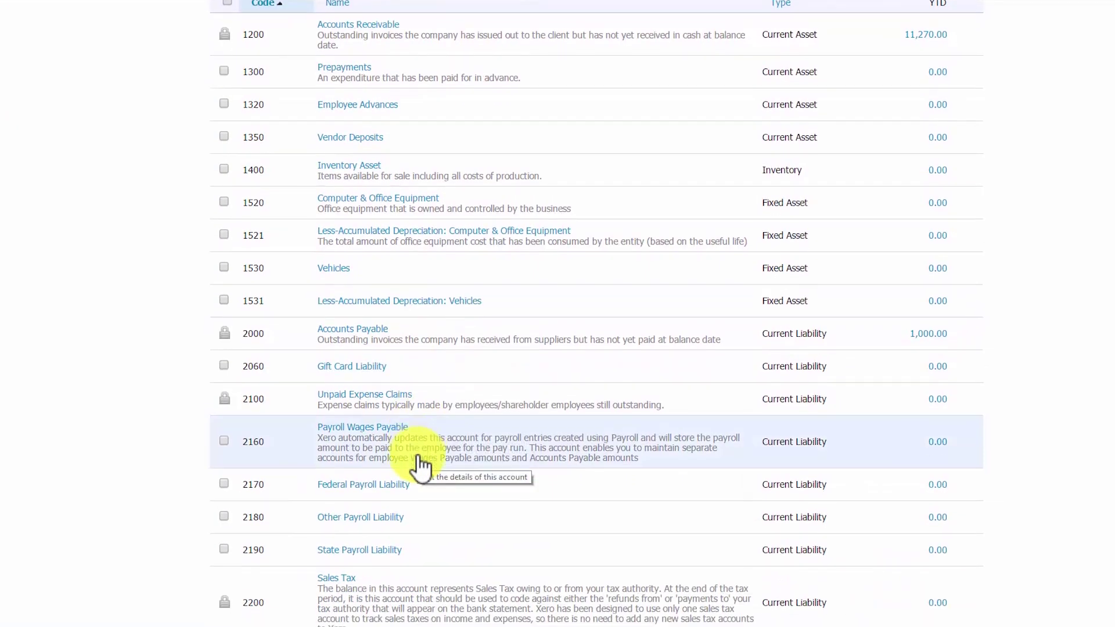
scroll(419, 464, "down", 1)
scroll(365, 430, "down", 1)
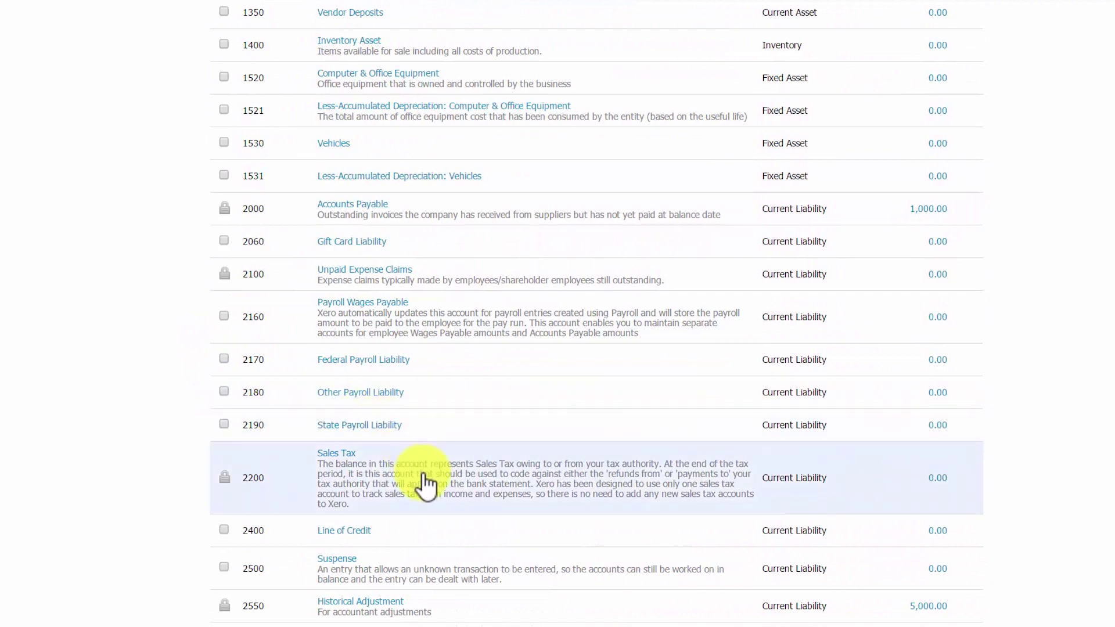
scroll(424, 485, "down", 2)
scroll(425, 485, "down", 1)
scroll(425, 485, "down", 2)
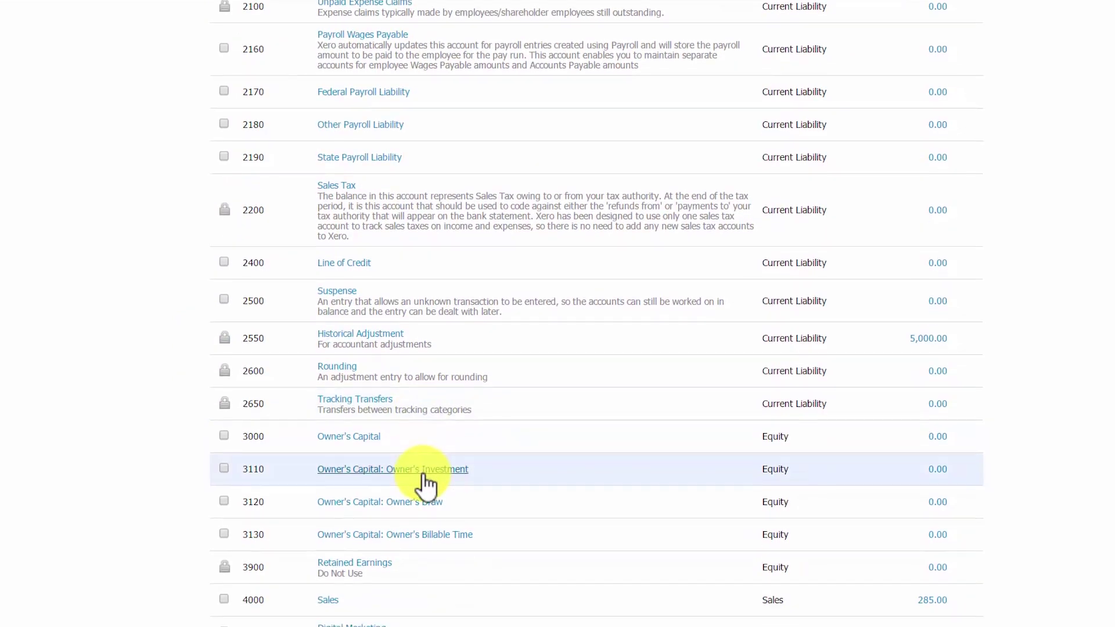
scroll(427, 486, "down", 2)
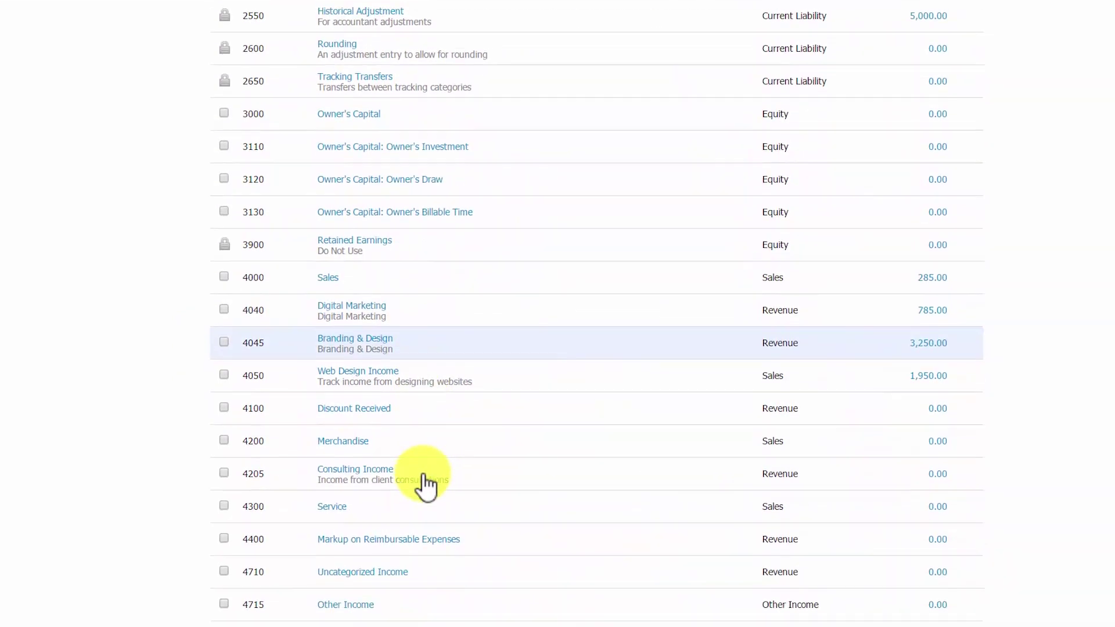
scroll(426, 485, "down", 2)
scroll(427, 485, "down", 1)
scroll(427, 485, "down", 1)
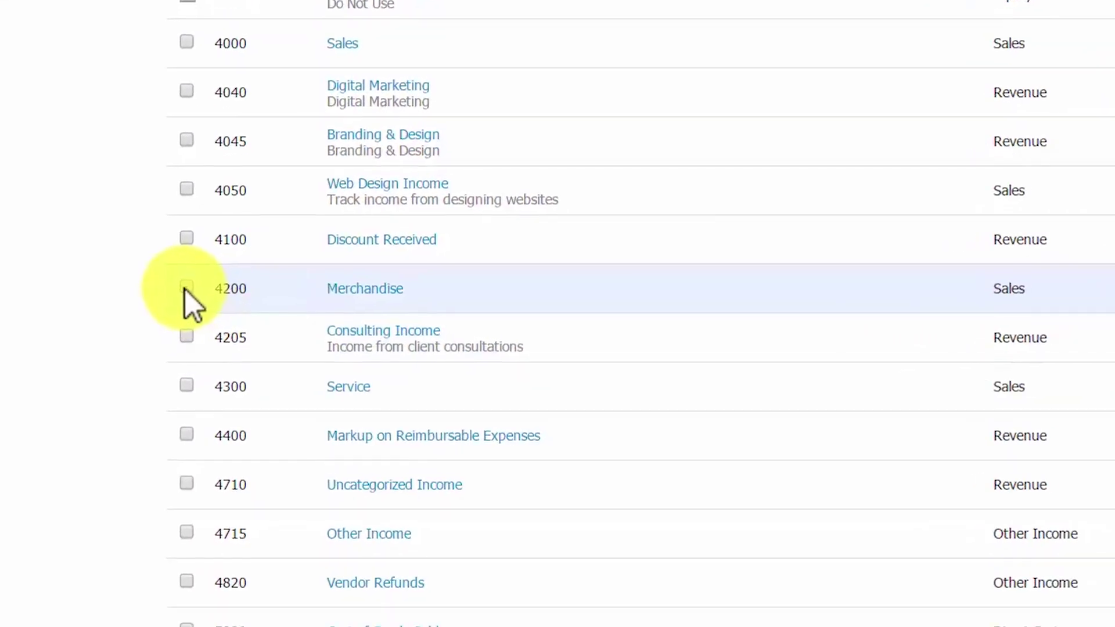
left_click(186, 287)
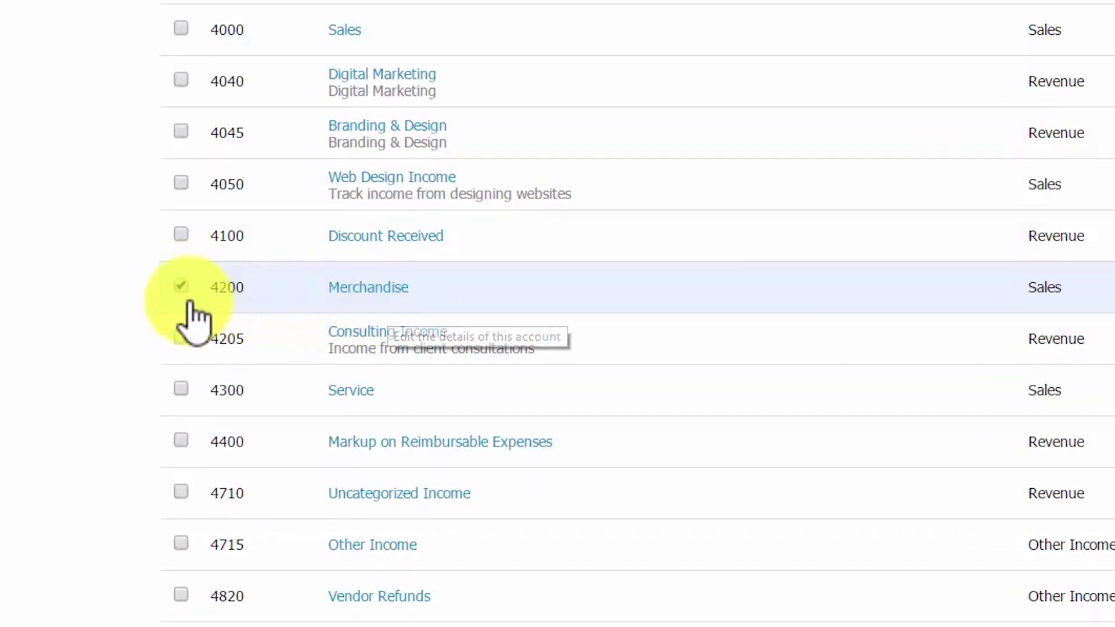
scroll(477, 320, "up", 10)
scroll(477, 320, "up", 9)
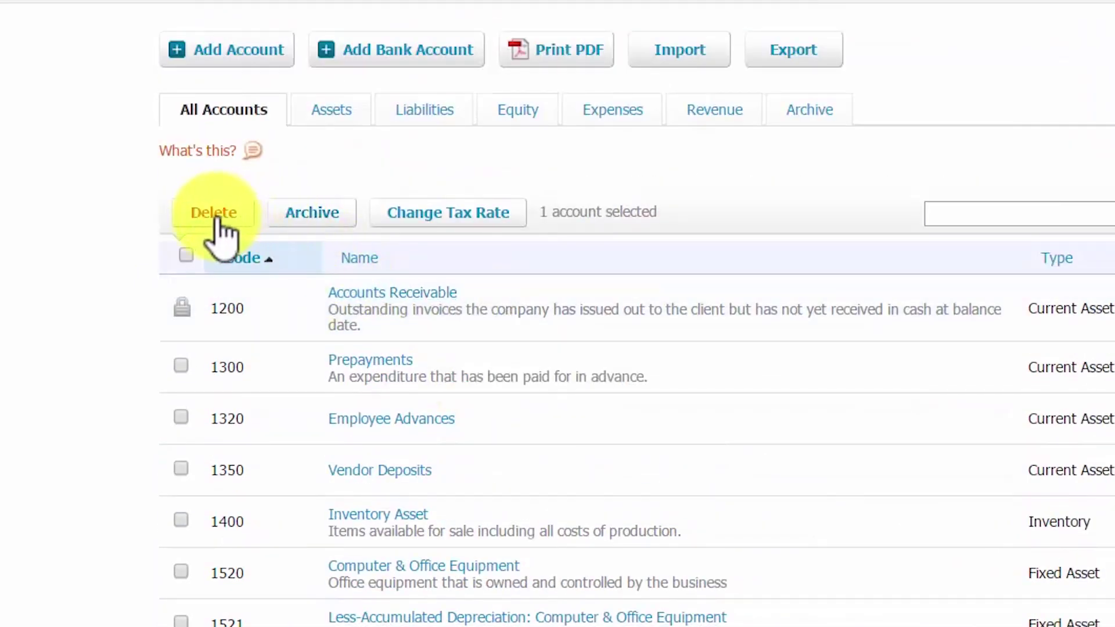
Step: Delete the marked 4200 Merchandise account and confirm it with OK
left_click(220, 215)
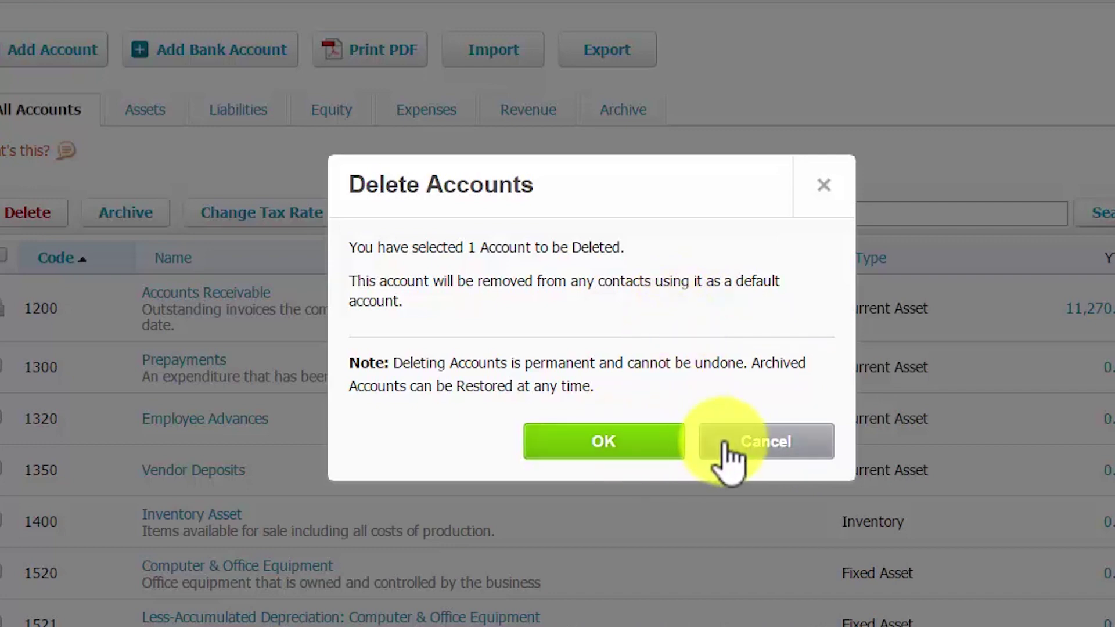
left_click(623, 447)
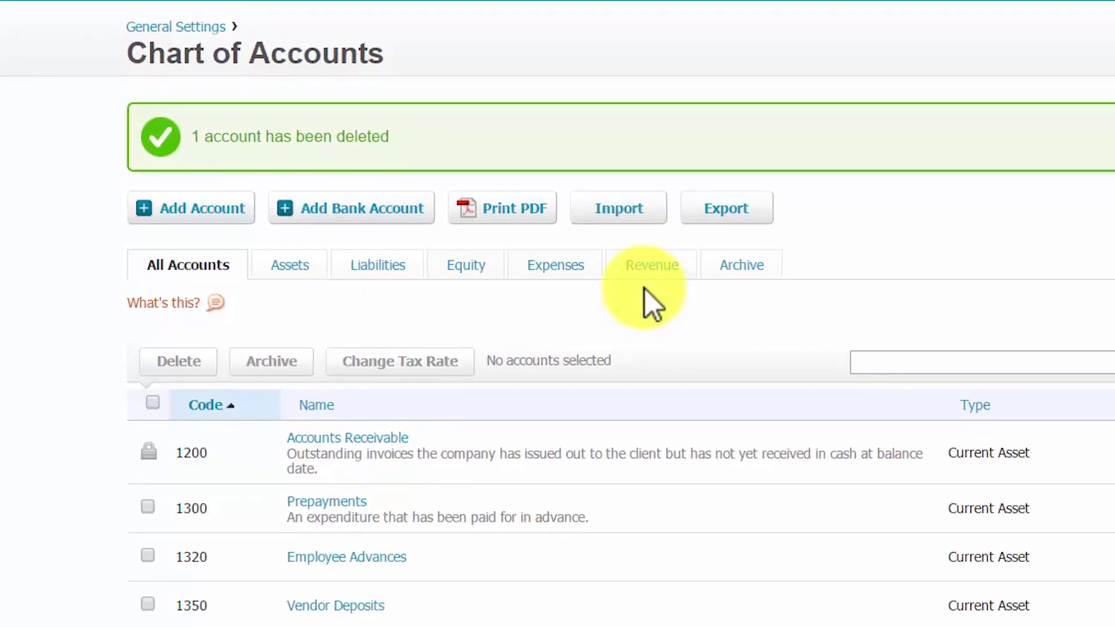
Step: Under Revenue accounts, tick 4100 Discount Received and choose Archive
left_click(644, 289)
scroll(593, 414, "down", 2)
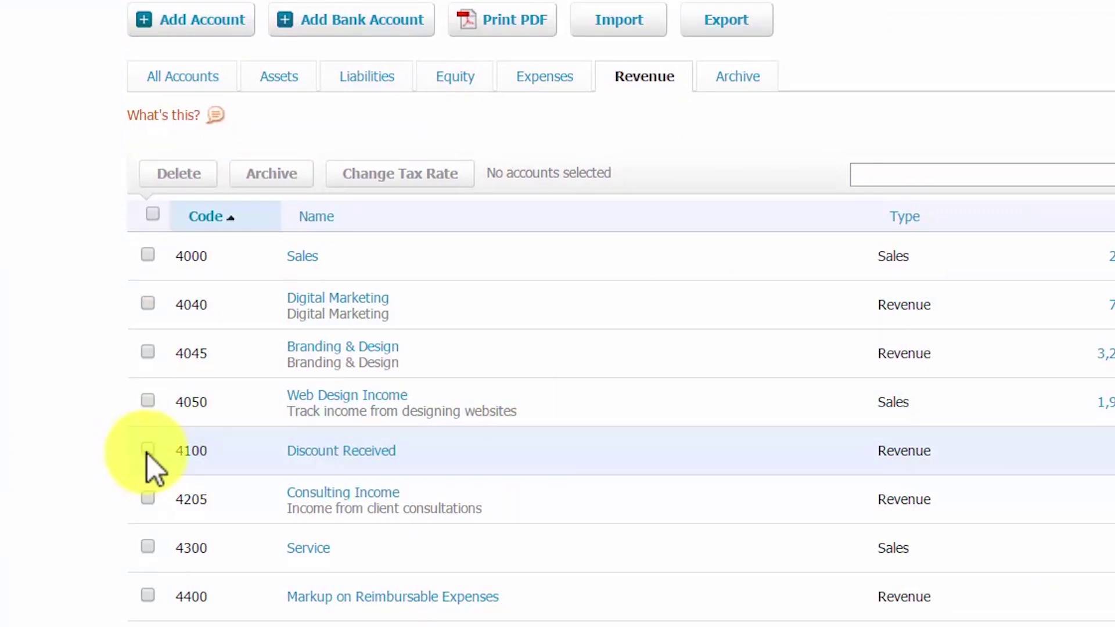
left_click(148, 452)
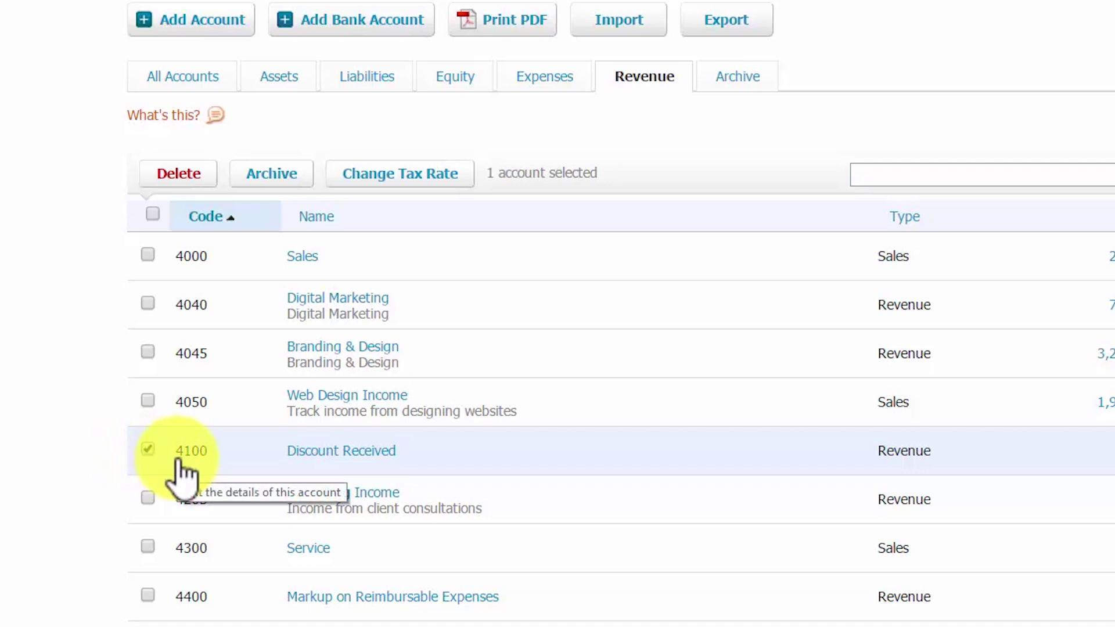
left_click(272, 174)
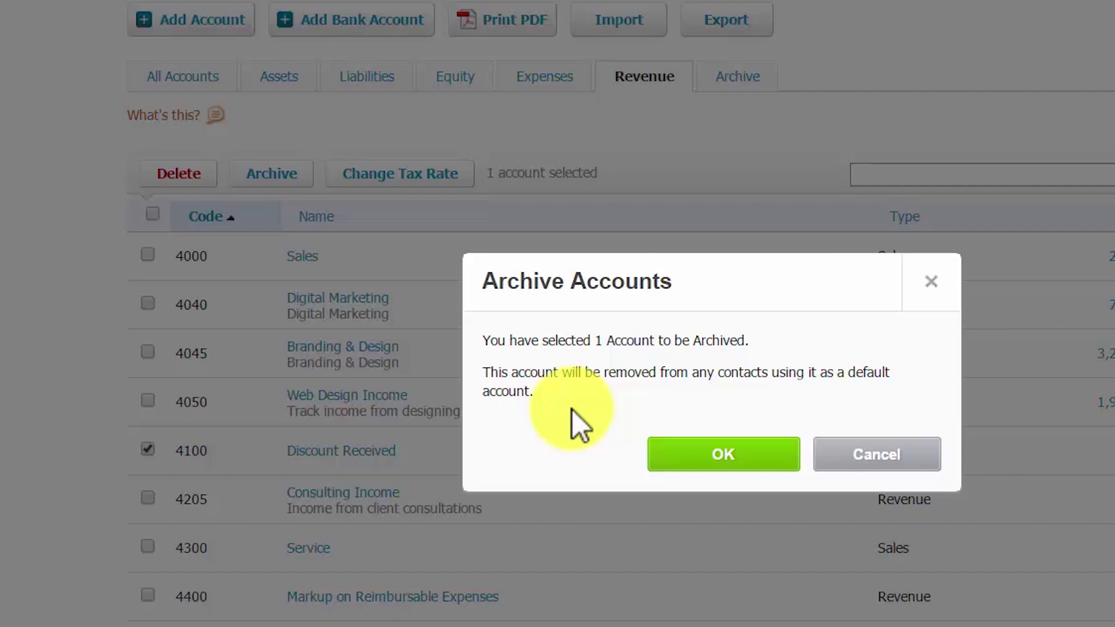
Step: Confirm archiving 4100 Discount Received, then restore it from the Archive list
left_click(722, 457)
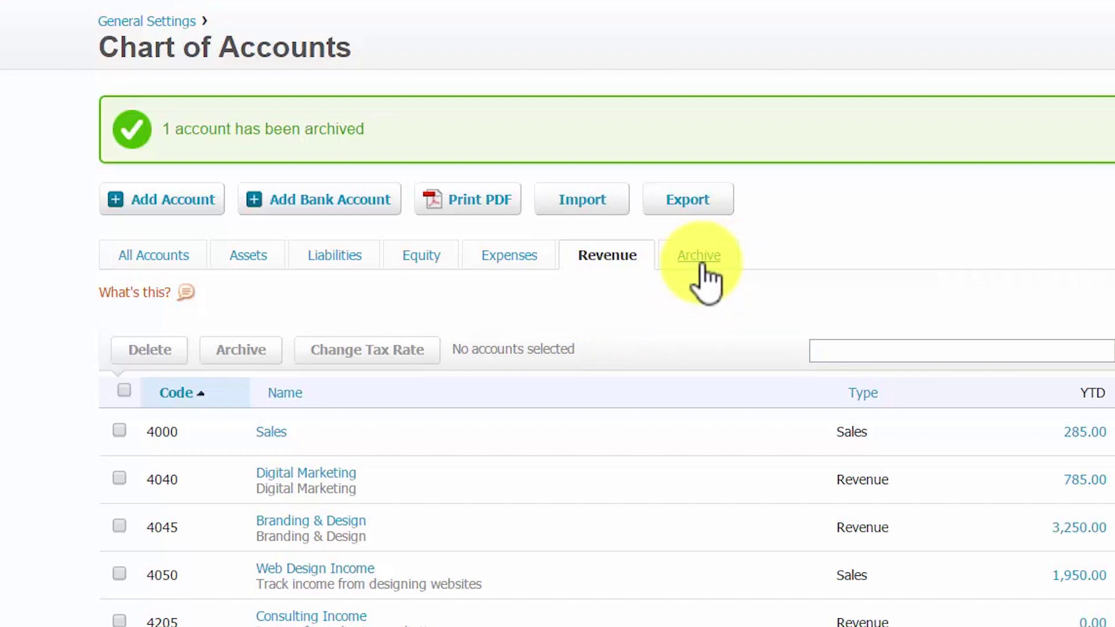
left_click(704, 265)
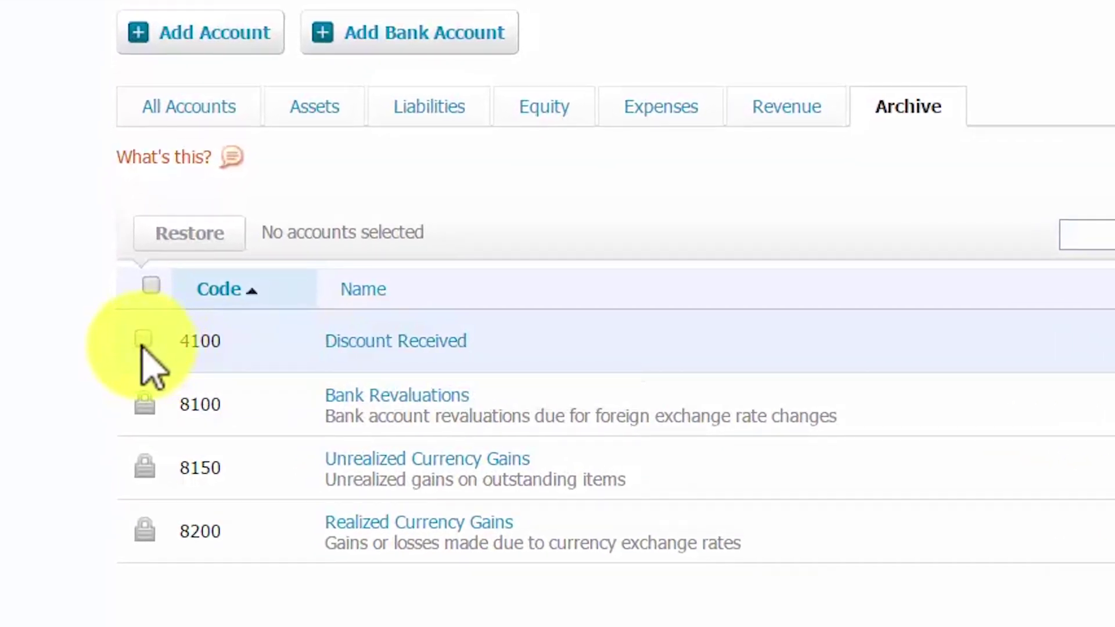
left_click(142, 341)
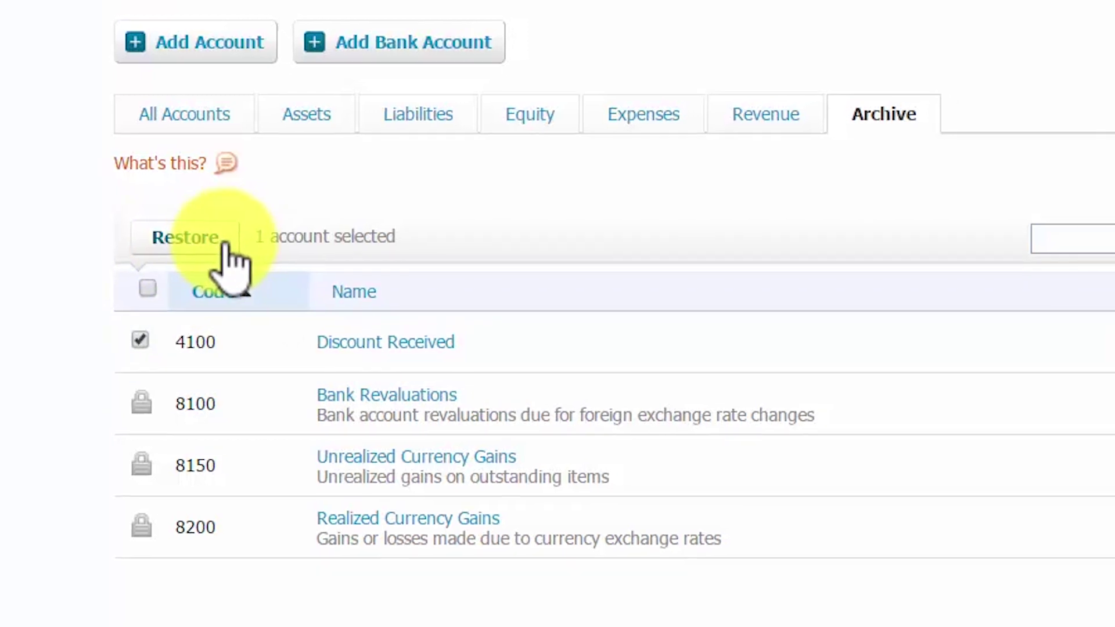
left_click(232, 241)
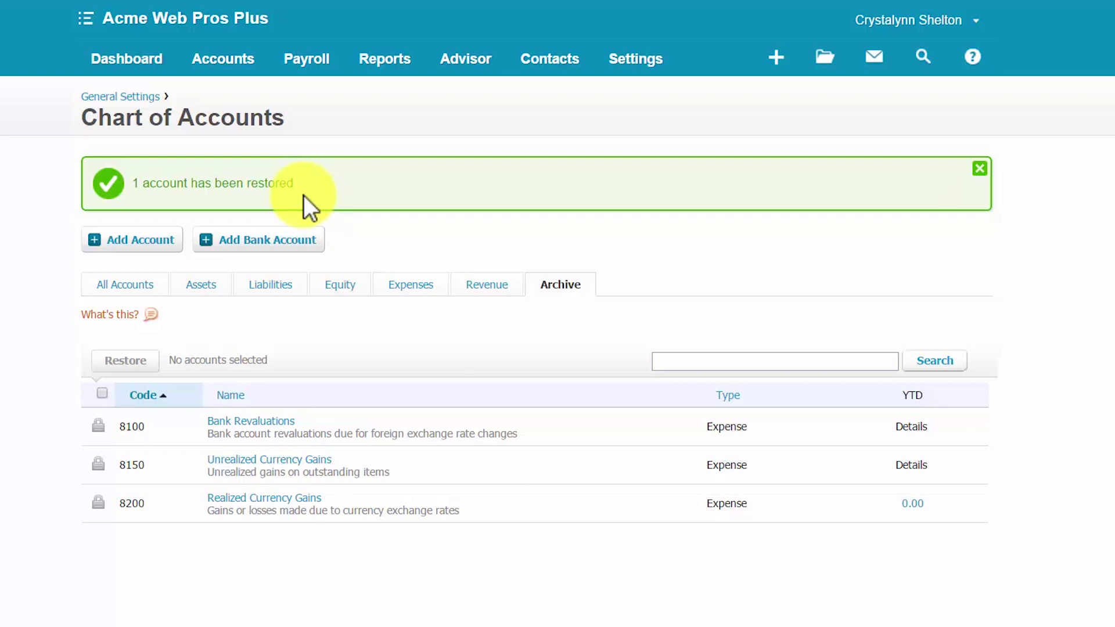
Step: Return to the Acme Web Pros Plus dashboard
left_click(141, 65)
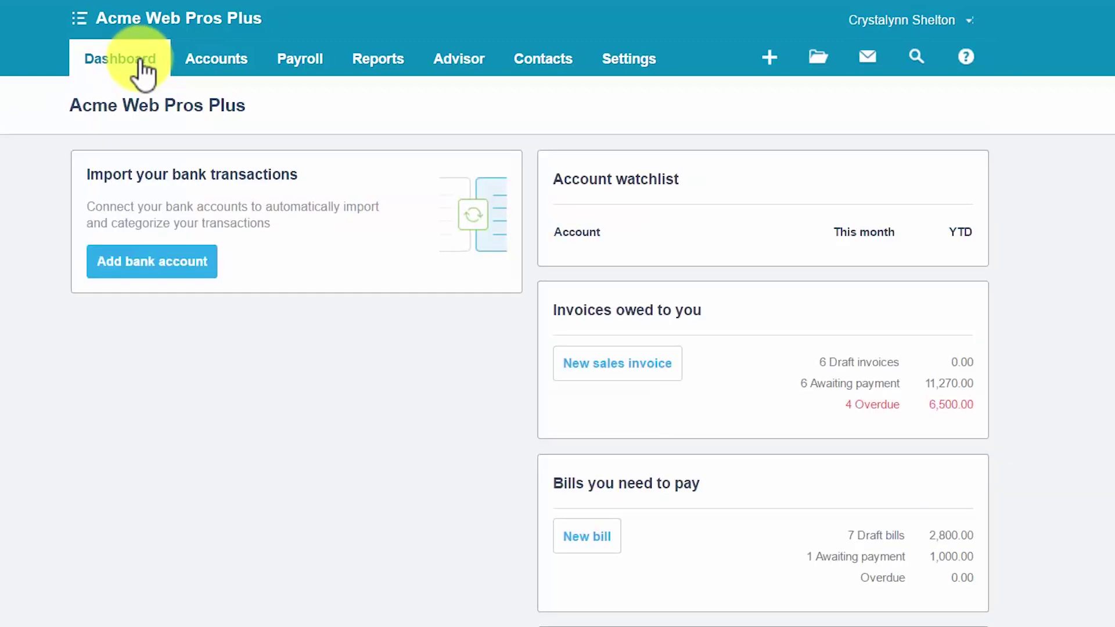